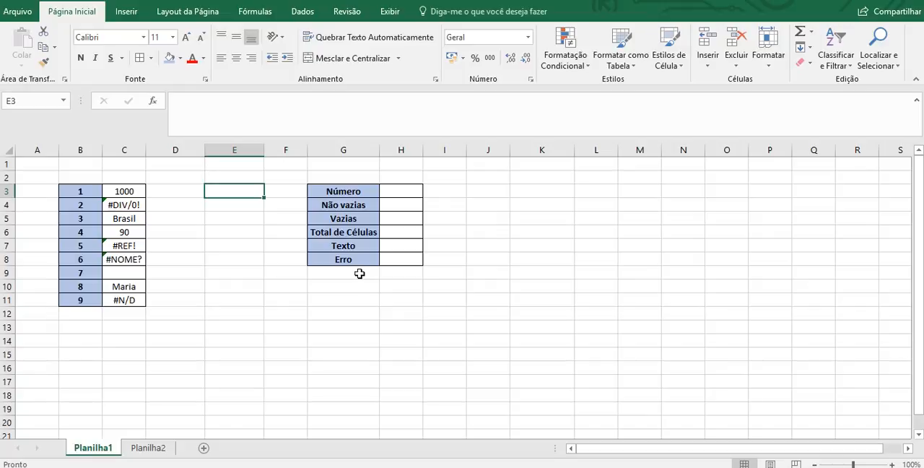
- Begin a CONT.NÚM formula in cell H3, beside Número, with C3:C11 as its first range
left_click(198, 217)
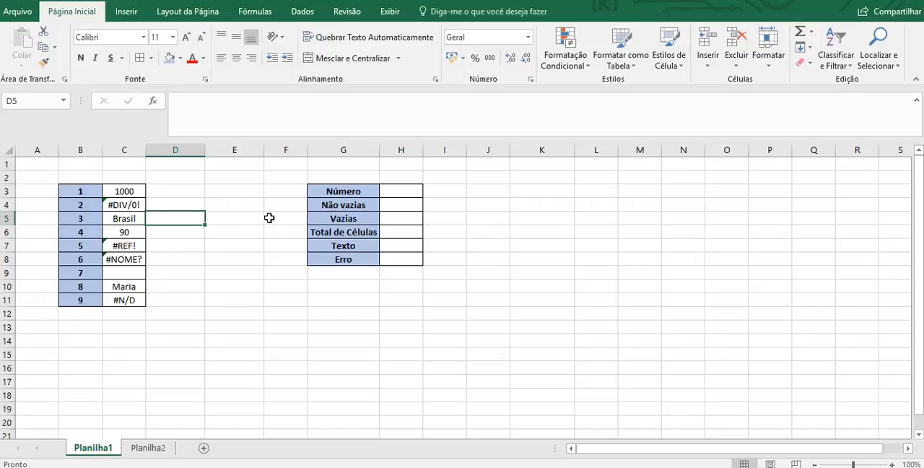
left_click(417, 189)
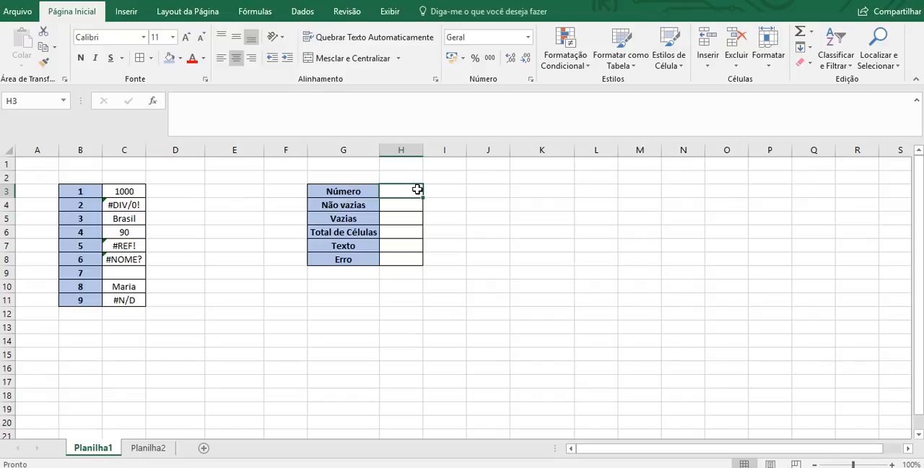
type("=cont")
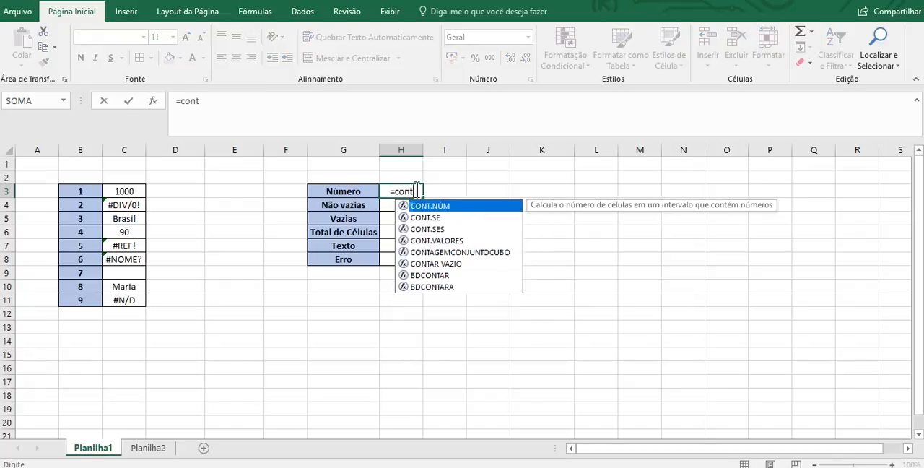
type("ar")
key("BackSpace")
key("BackSpace")
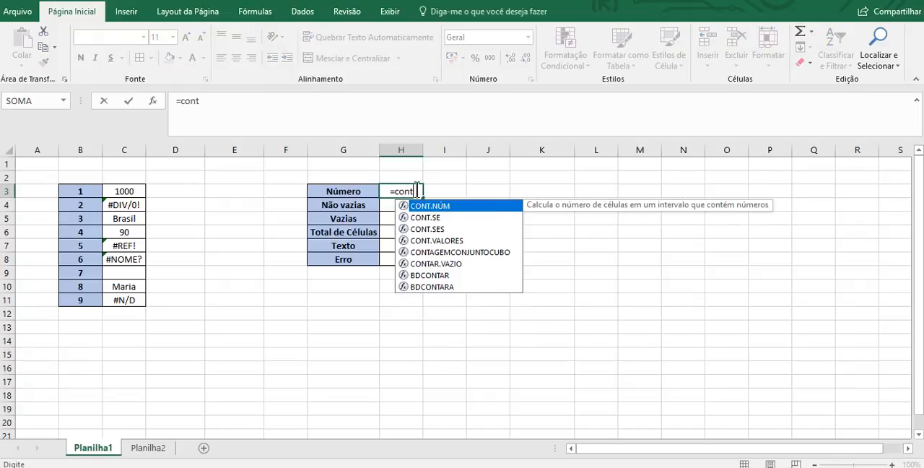
type(".núm")
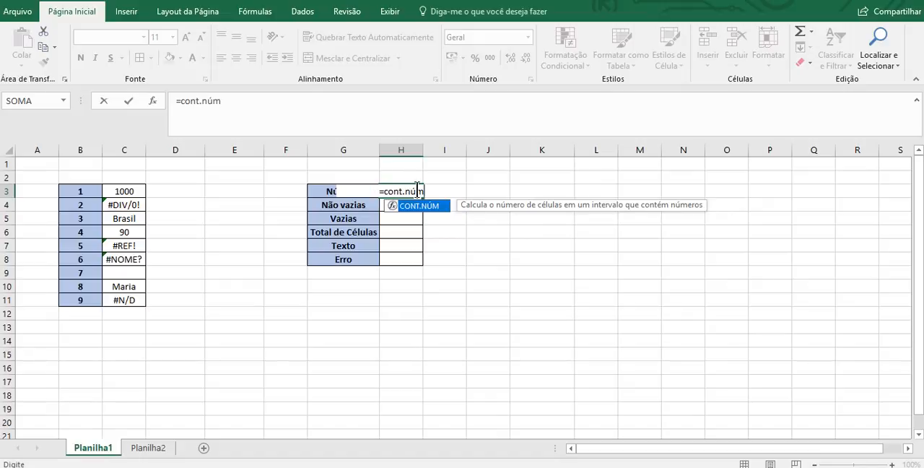
type("(")
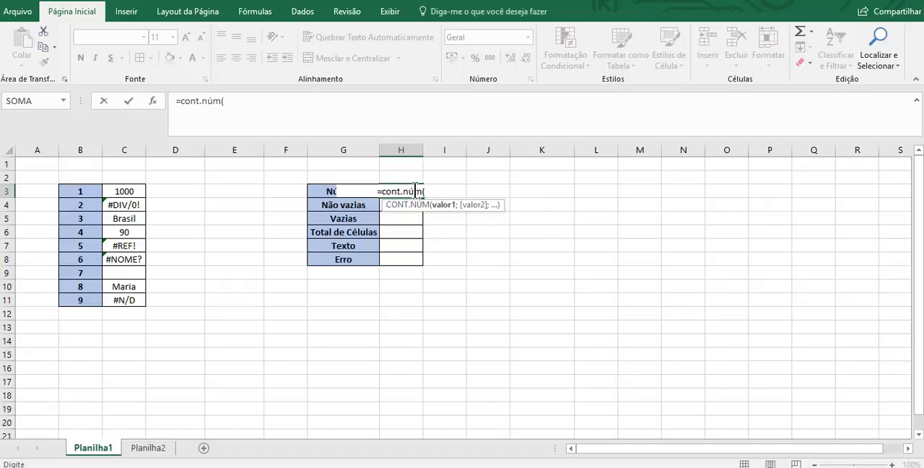
left_click_drag(137, 189, 123, 299)
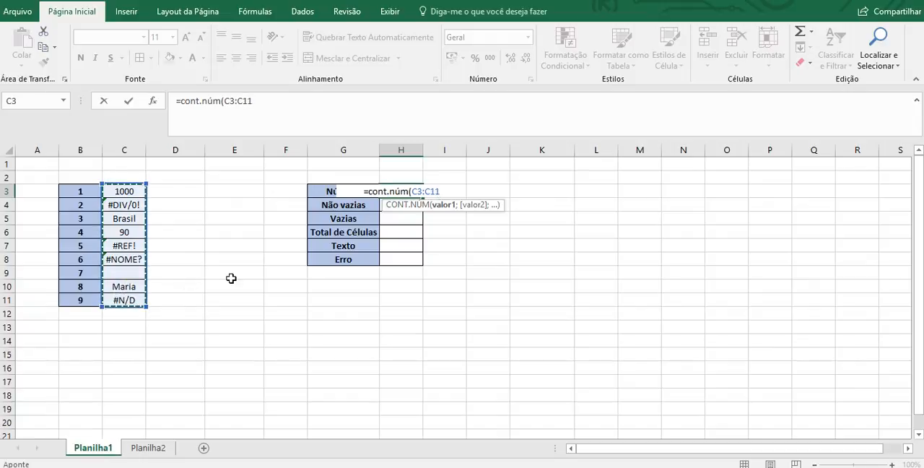
- Add the ranges D3:D11, E3:E11 and K14:K15 to the CONT.NÚM formula and enter it in H3
type(";")
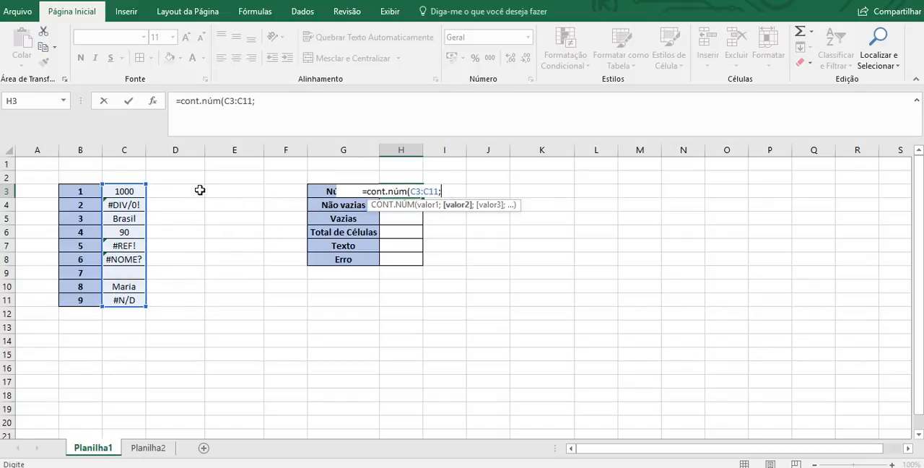
left_click_drag(200, 190, 186, 302)
type(";")
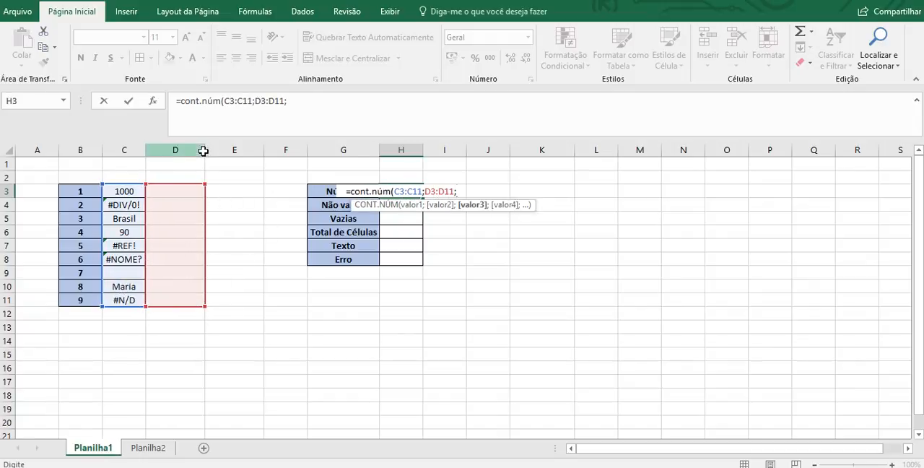
left_click_drag(234, 196, 235, 303)
type(";")
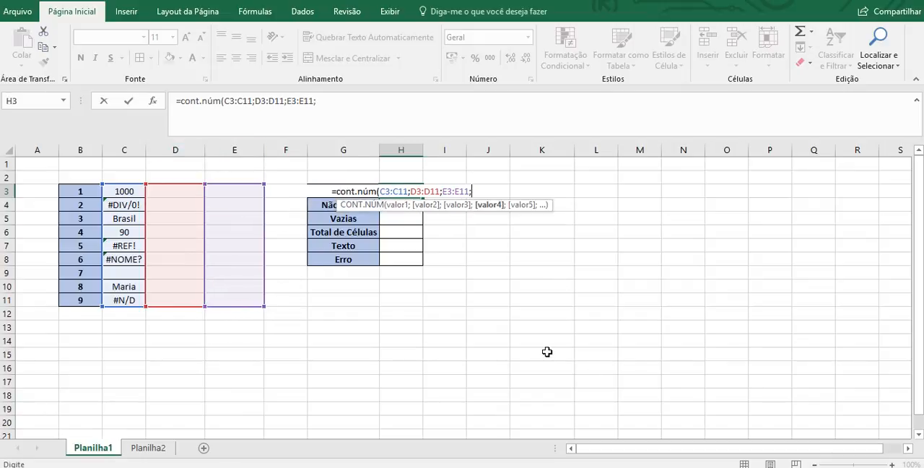
left_click_drag(526, 340, 526, 359)
key("Return")
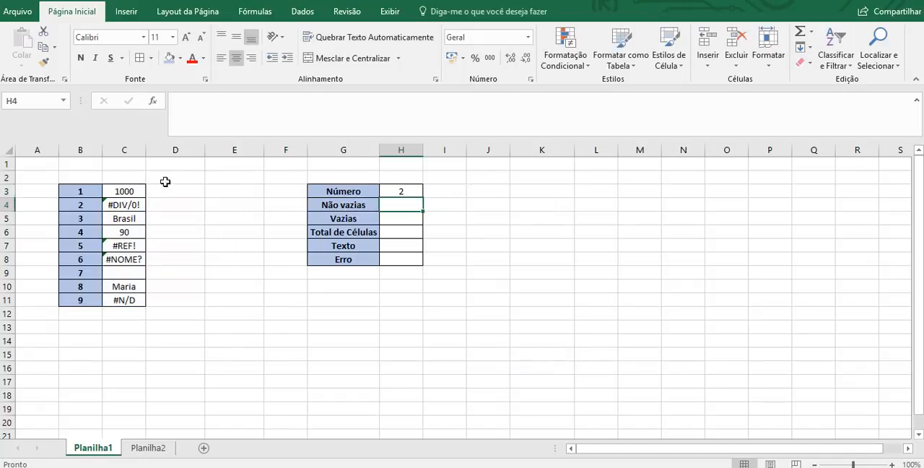
left_click(391, 183)
left_click(398, 193)
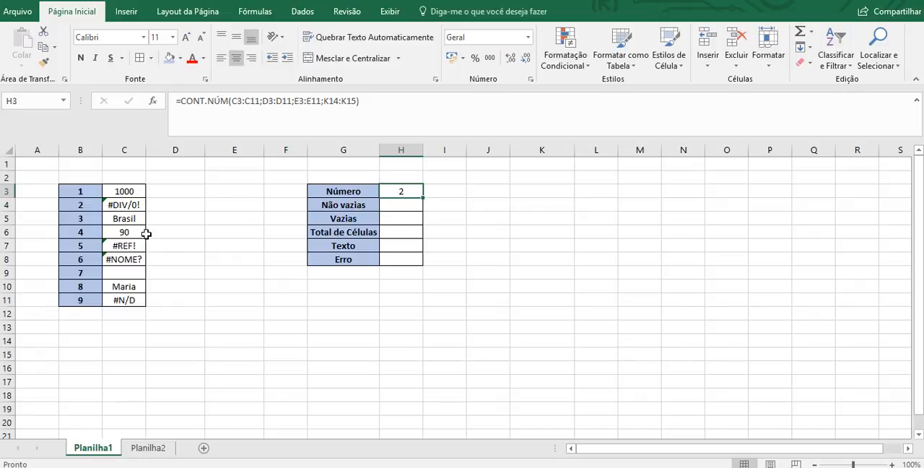
- Count the non-empty cells in H4, beside Não vazias, with the formula =CONT.VALORES(C3:C11)
left_click(414, 203)
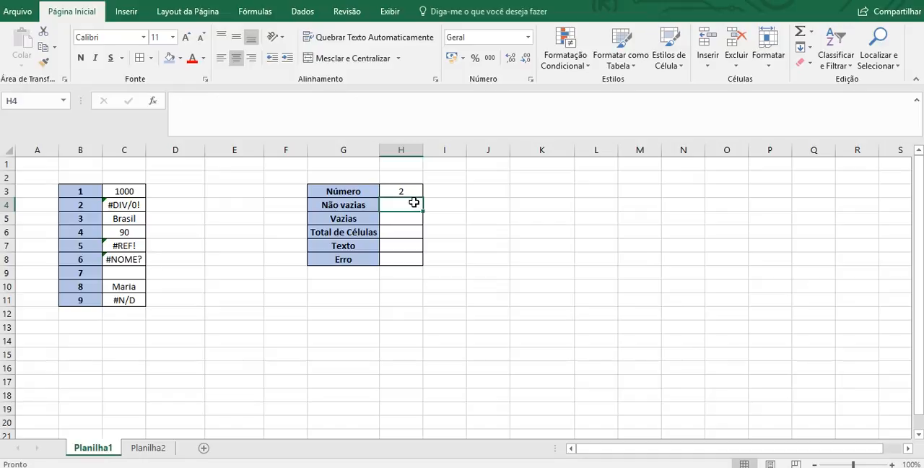
type("=cont")
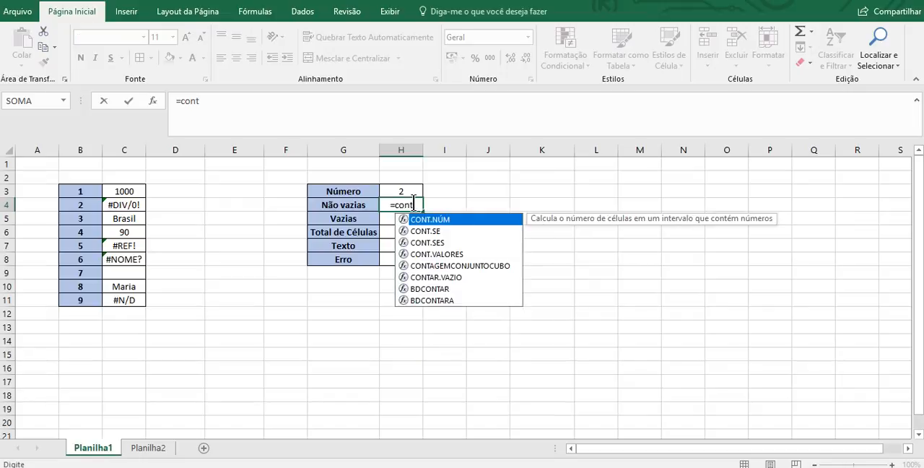
type("a")
key("BackSpace")
type(".v")
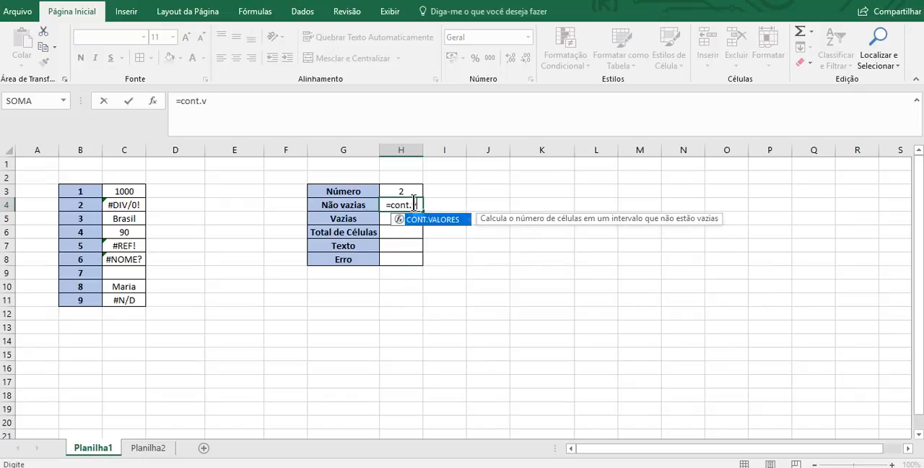
type("alores(")
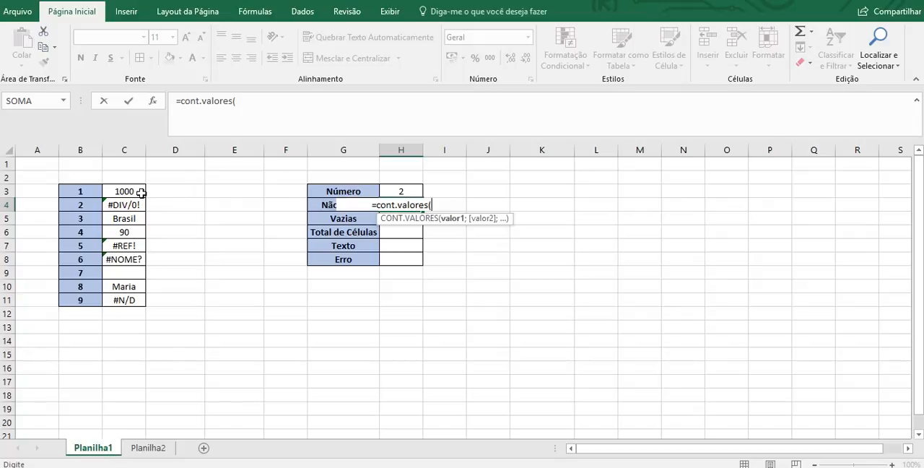
left_click_drag(143, 191, 126, 300)
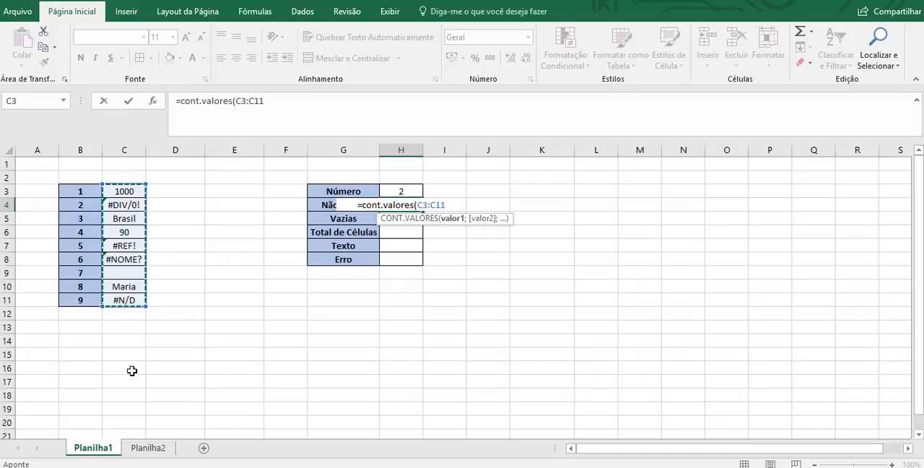
key("Return")
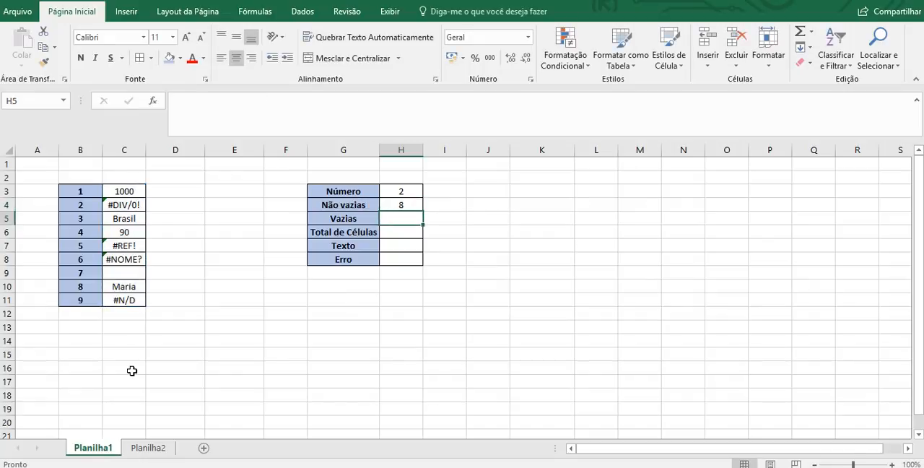
left_click(399, 204)
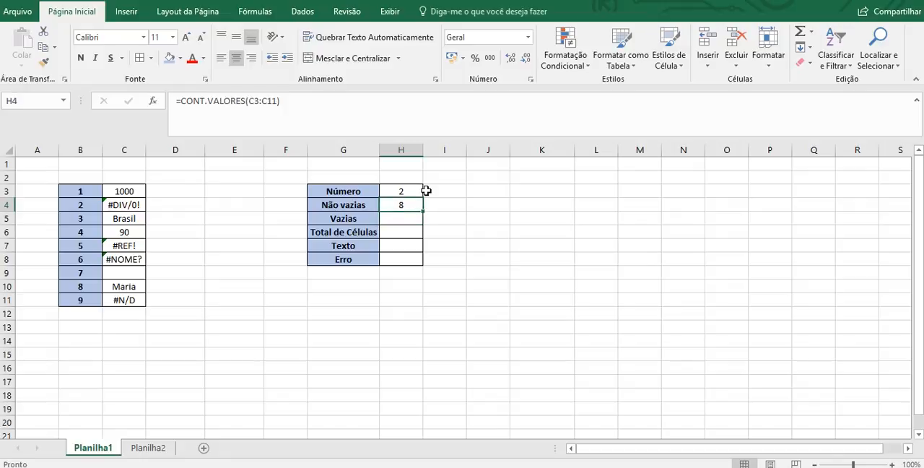
- Count the empty cells in H5, beside Vazias, with the formula =CONTAR.VAZIO(C3:C11)
key("Down")
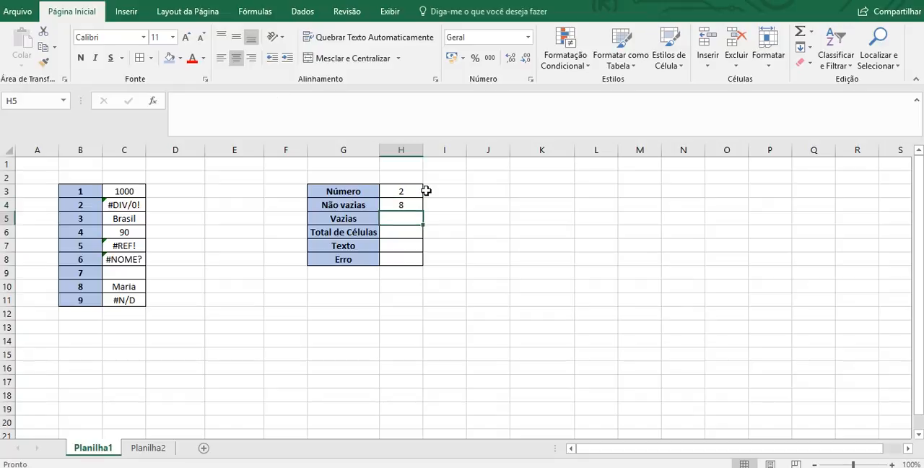
type("=cont")
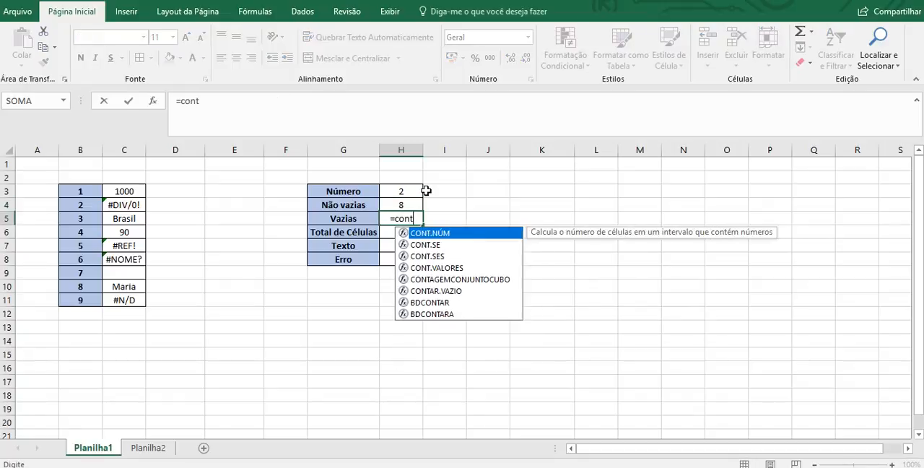
type("ar.vazio(")
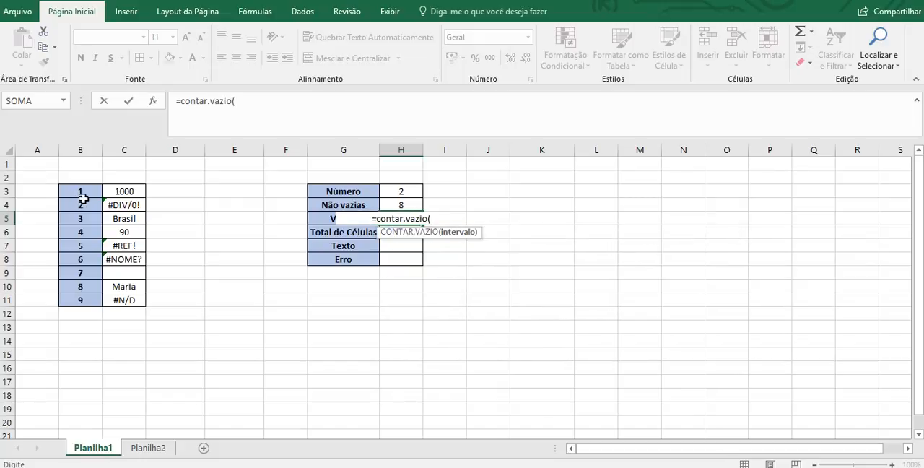
left_click_drag(117, 192, 112, 294)
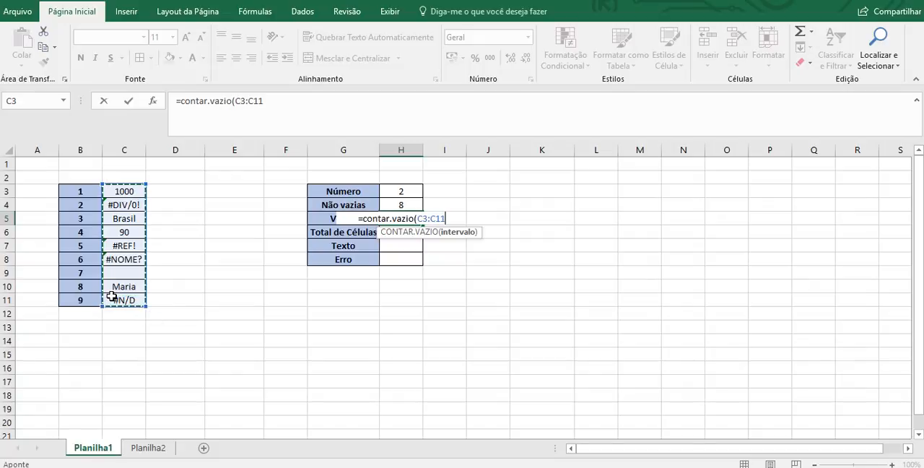
key("Return")
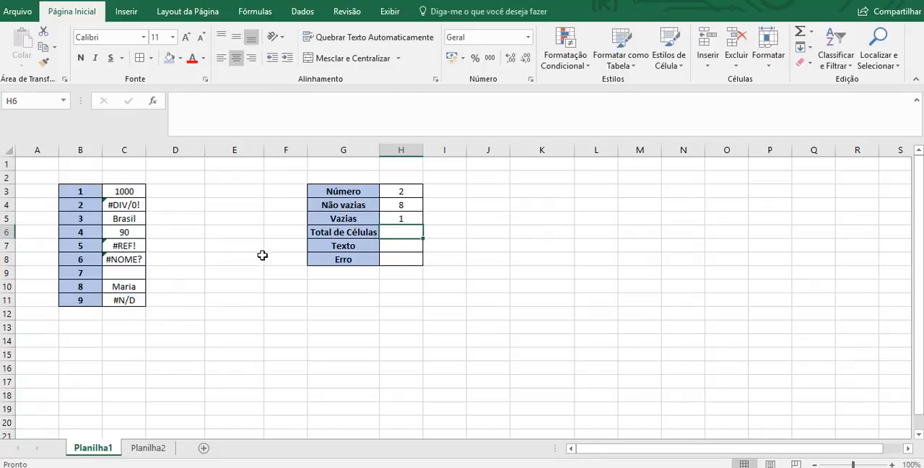
left_click(401, 219)
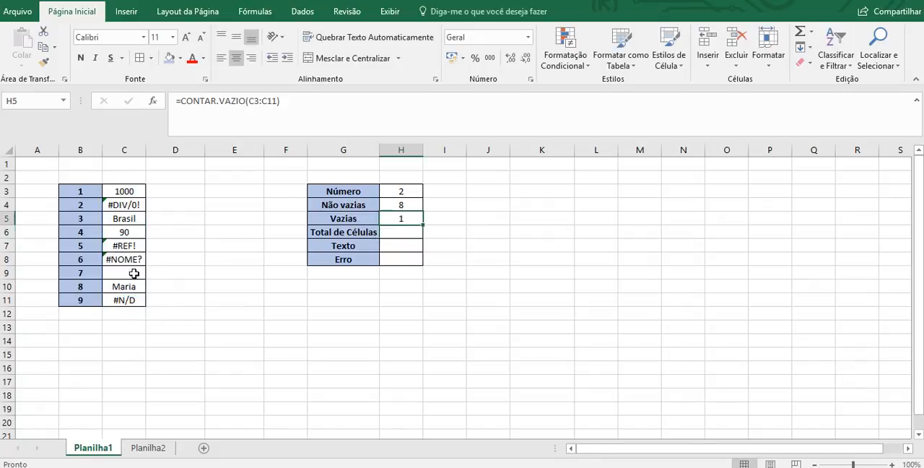
- Enter =SOMA(H4:H5) in H6, beside Total de Células, to add the non-empty and empty counts
key("Down")
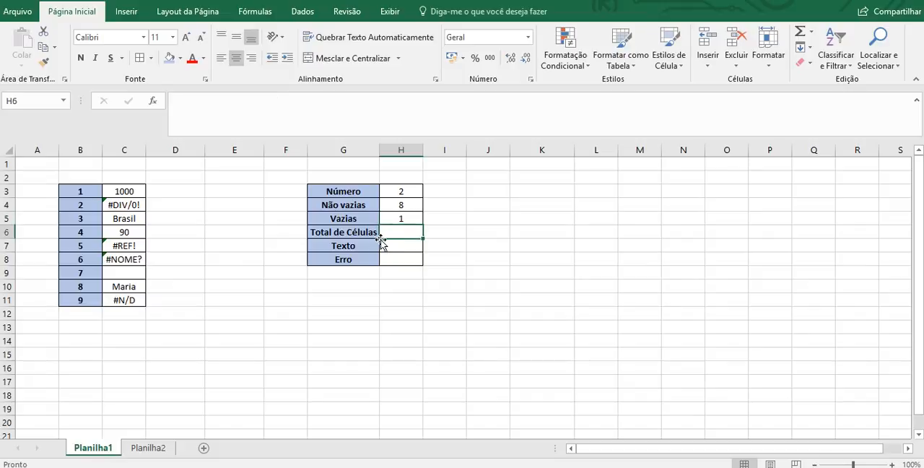
key("Up")
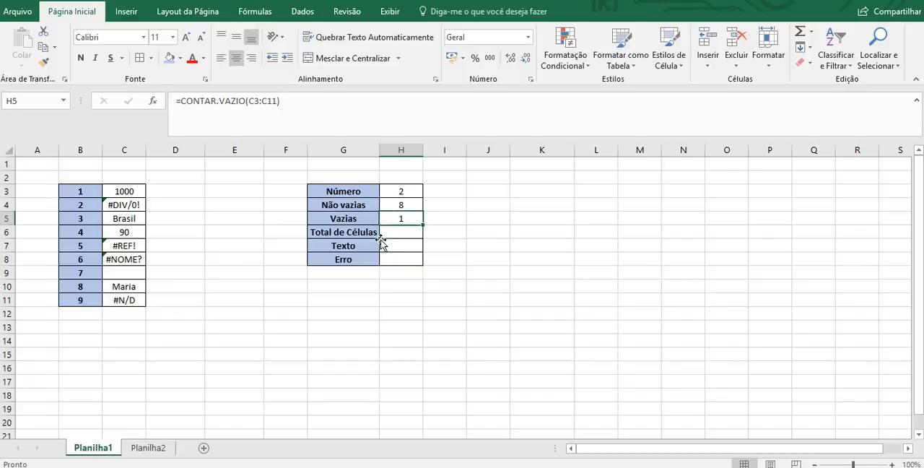
key("Up")
key("shift+Down")
key("Down")
key("Down")
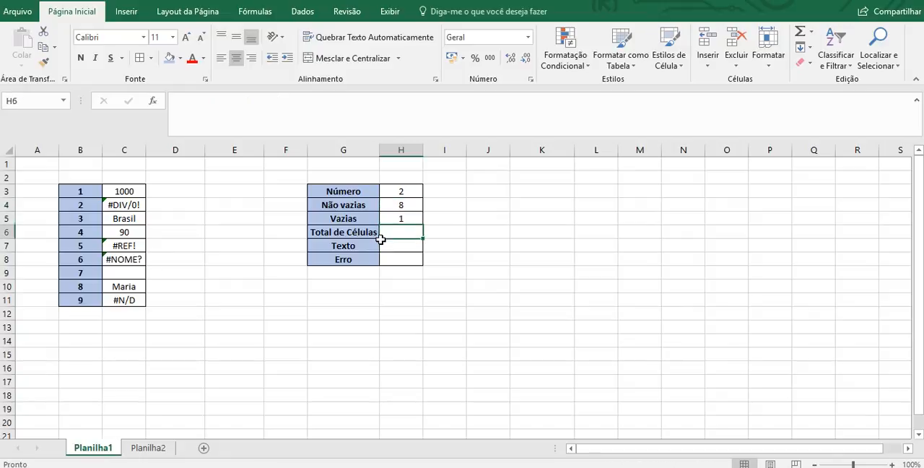
type("=soma9")
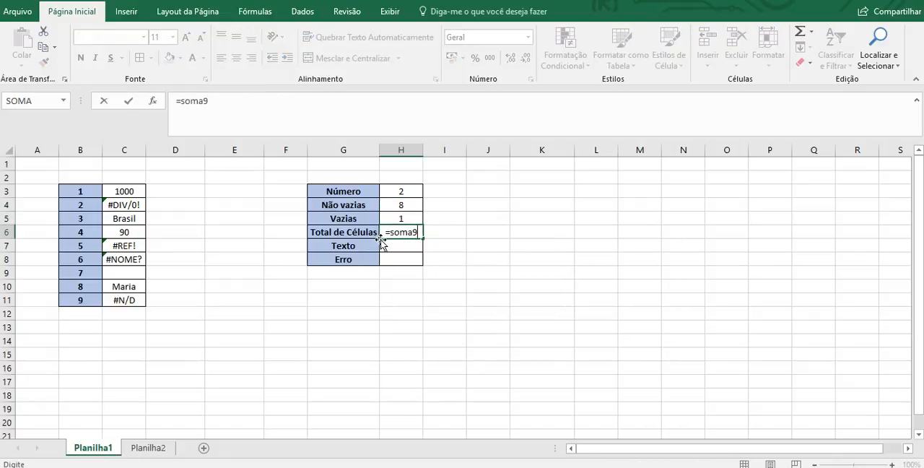
key("BackSpace")
type("(")
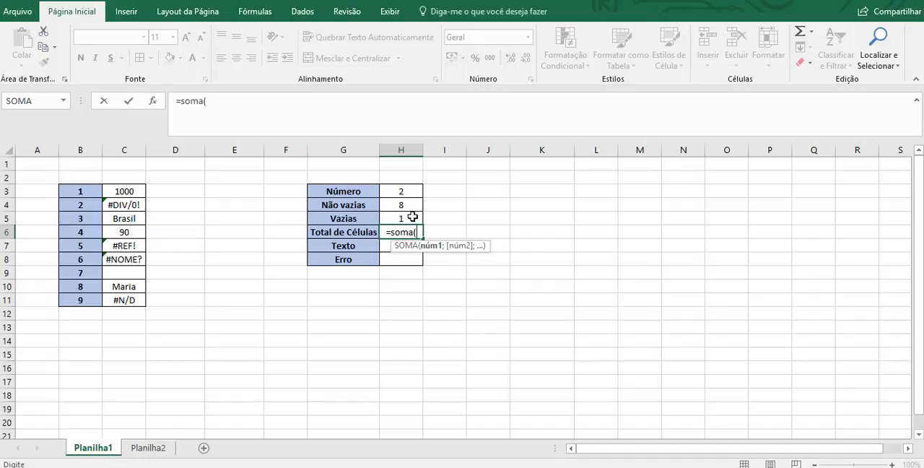
left_click_drag(411, 206, 412, 219)
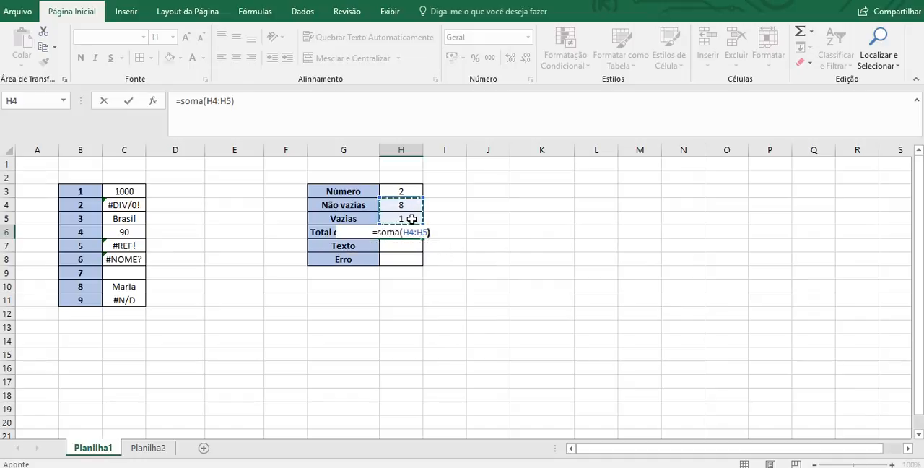
key("Return")
- Replace the total formula in H6 with =CONT.VALORES(C3:C11)+CONTAR.VAZIO(C3:C11)
key("Up")
type("=s")
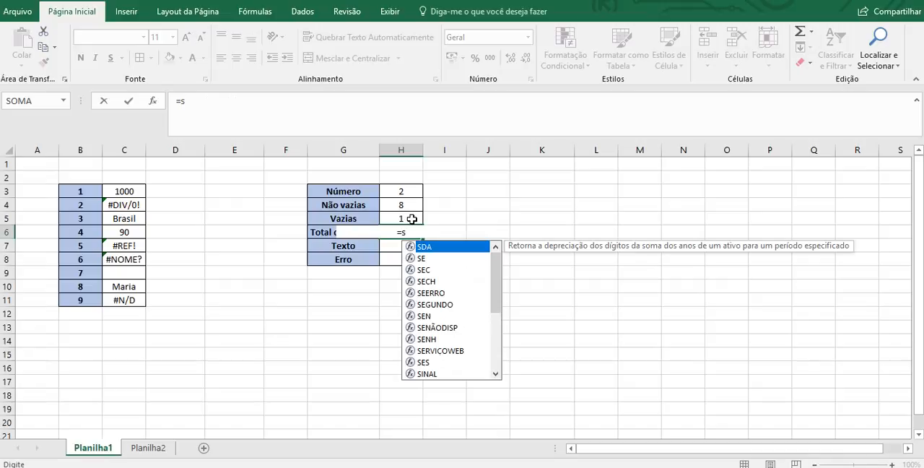
key("BackSpace")
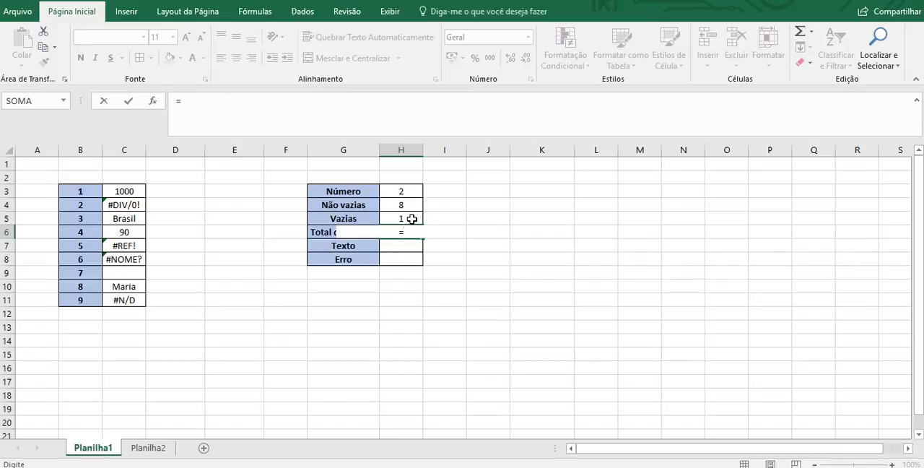
type("cont")
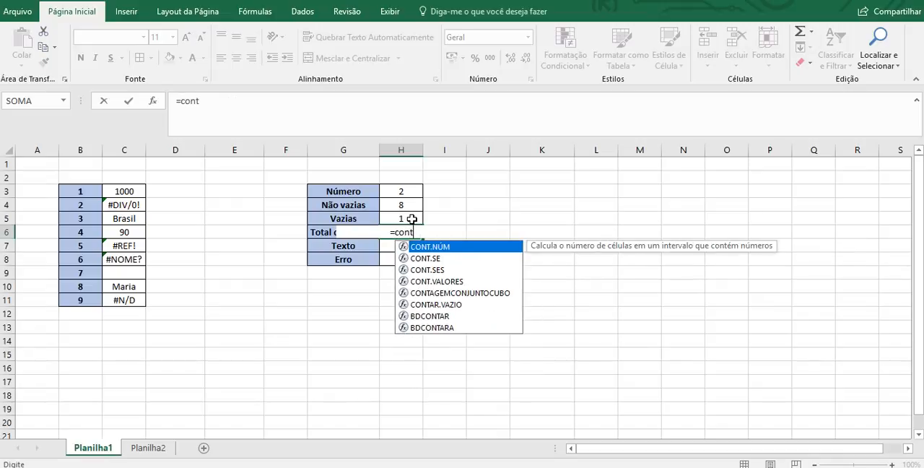
type(".valores(")
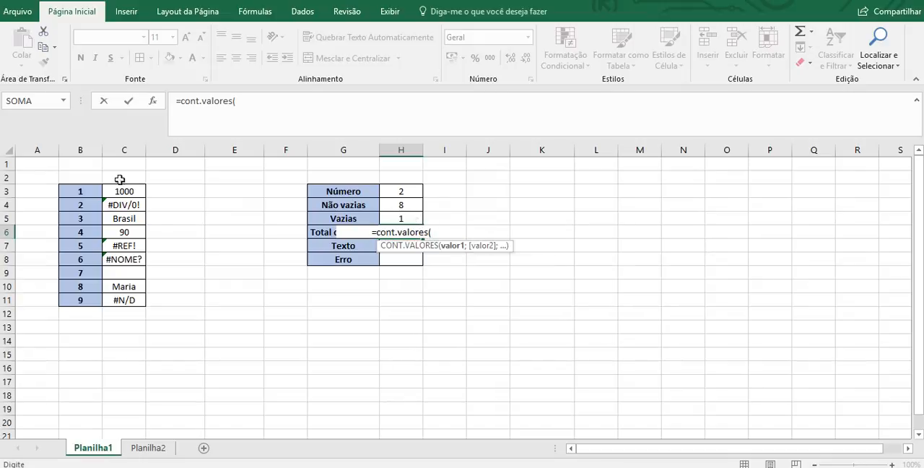
left_click_drag(125, 193, 123, 305)
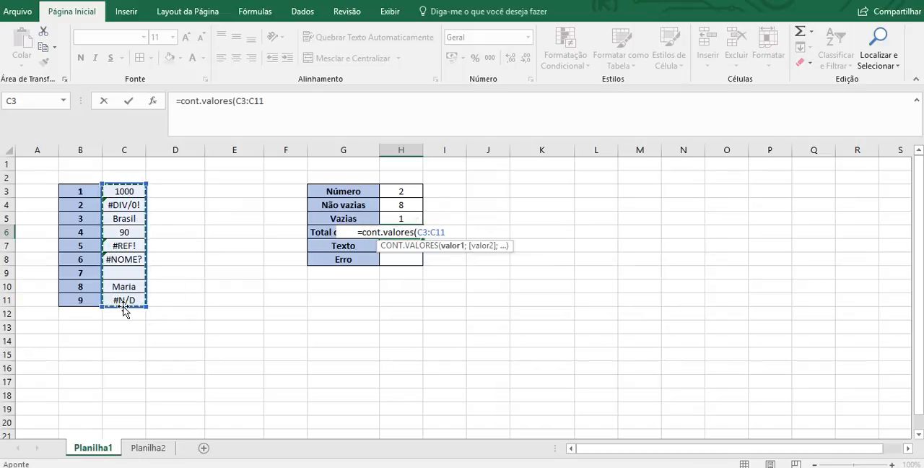
type(")+conta")
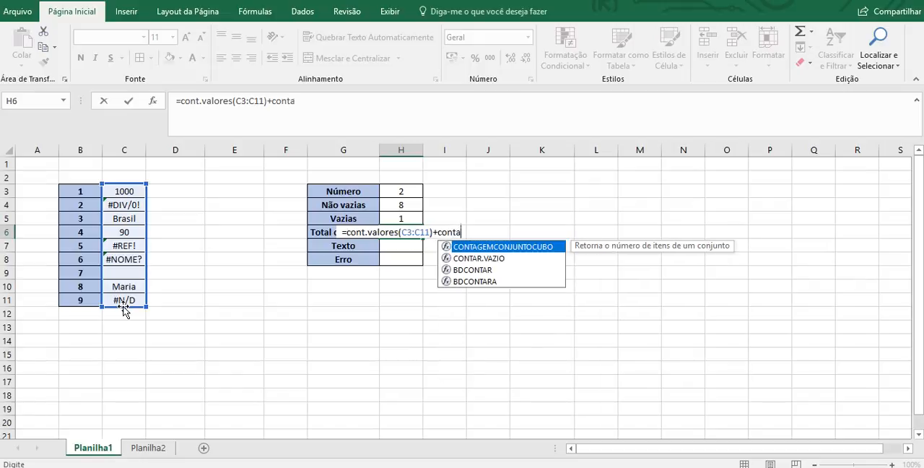
type("r.vazio(")
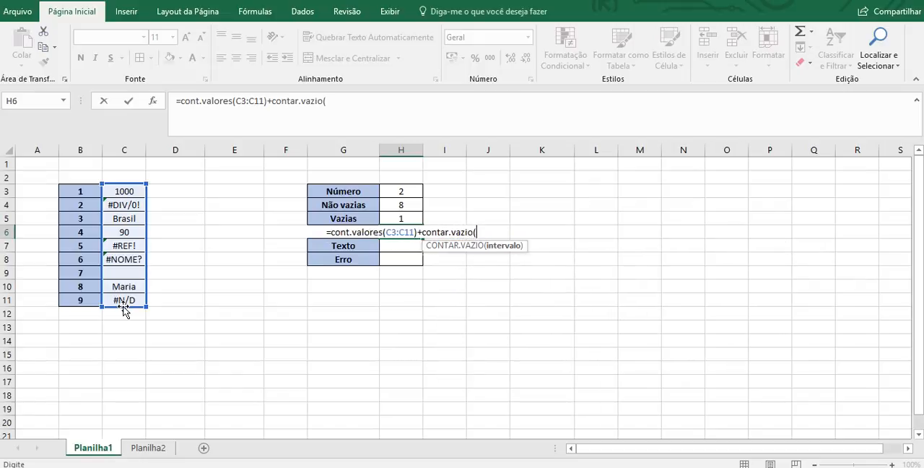
left_click_drag(123, 192, 124, 299)
key("Return")
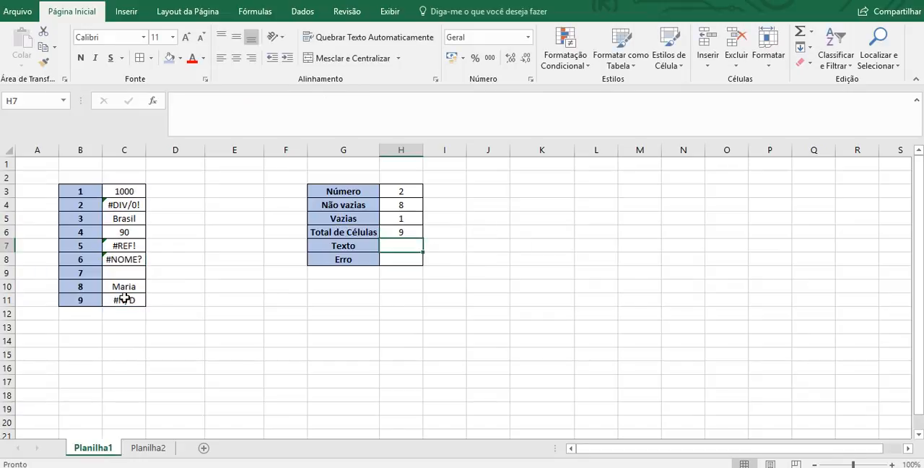
key("Up")
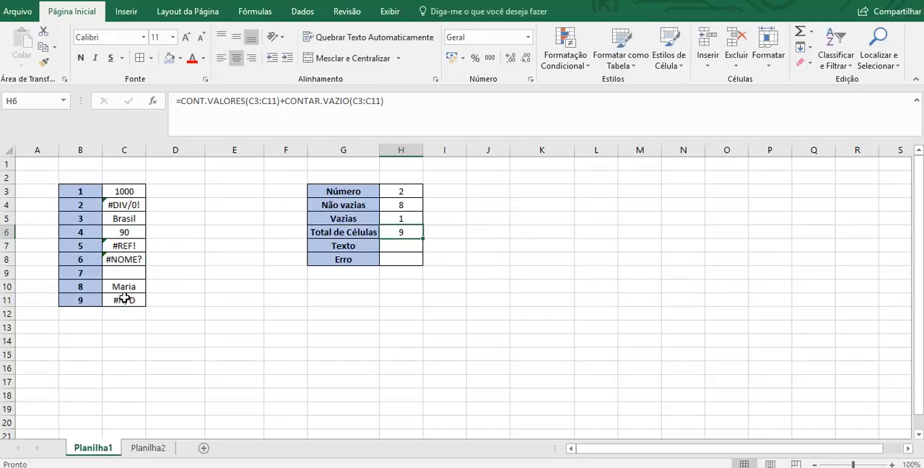
key("Up")
key("Up")
key("Down")
key("Down")
double_click(401, 244)
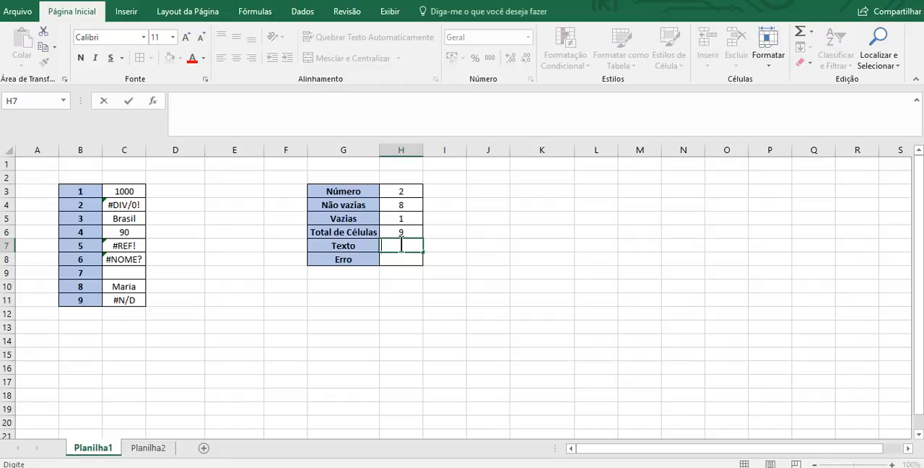
type("=cont")
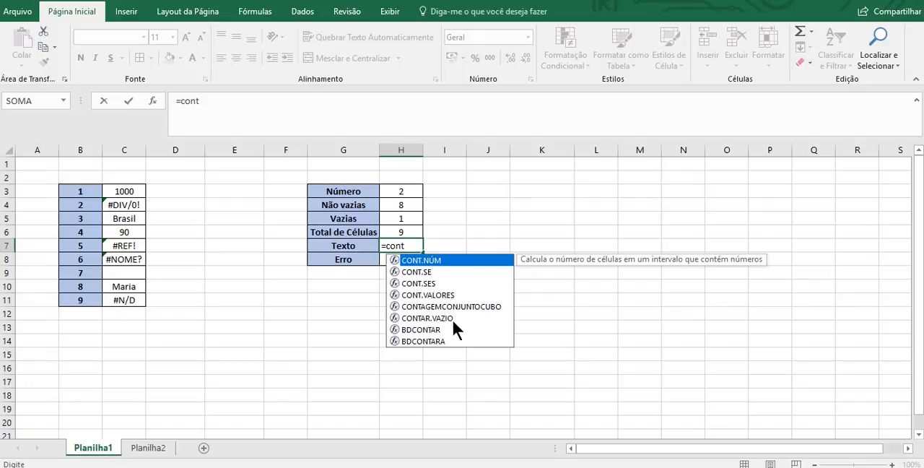
key("BackSpace")
key("BackSpace")
key("BackSpace")
key("BackSpace")
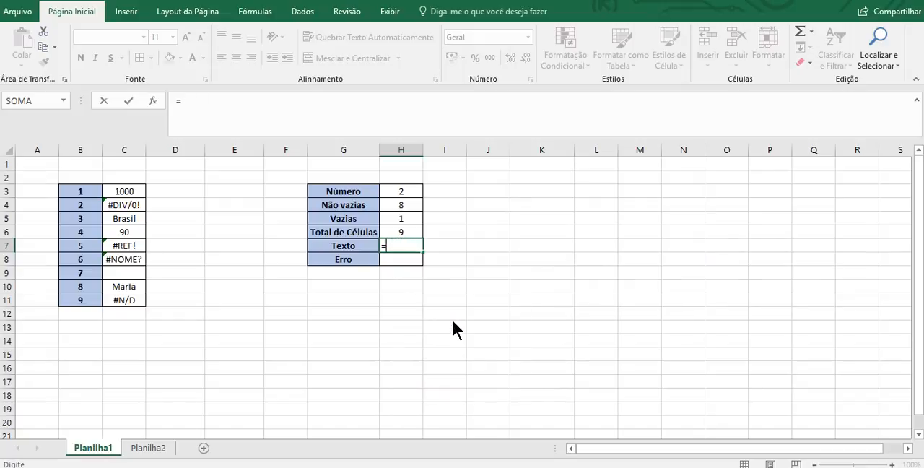
key("BackSpace")
key("Return")
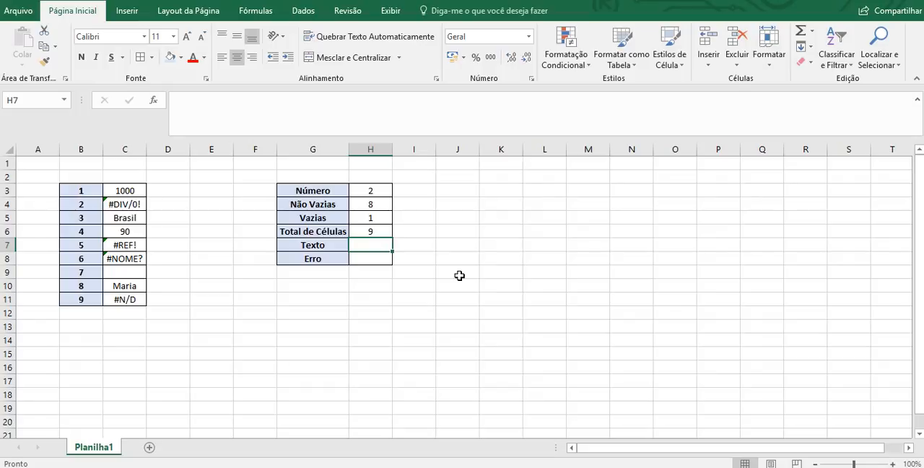
- Count the text cells in H7, beside Texto, with the formula =CONT.SE(C3:C11;"*")
type("=cont")
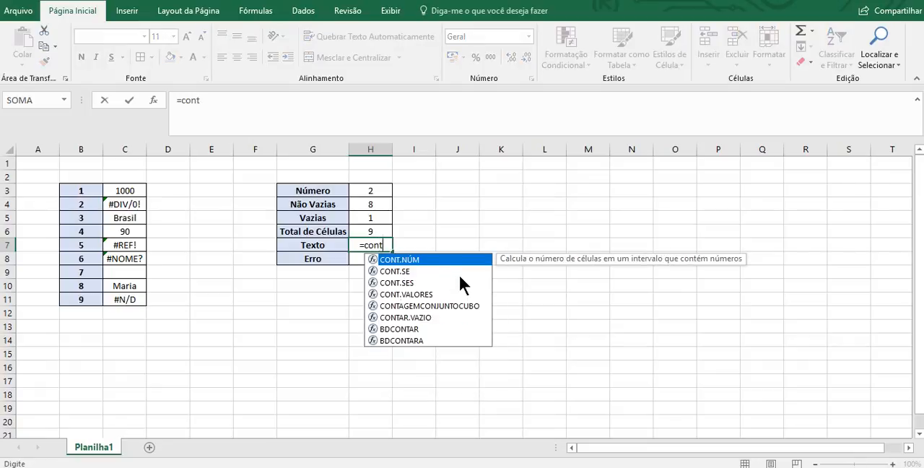
type(".se(")
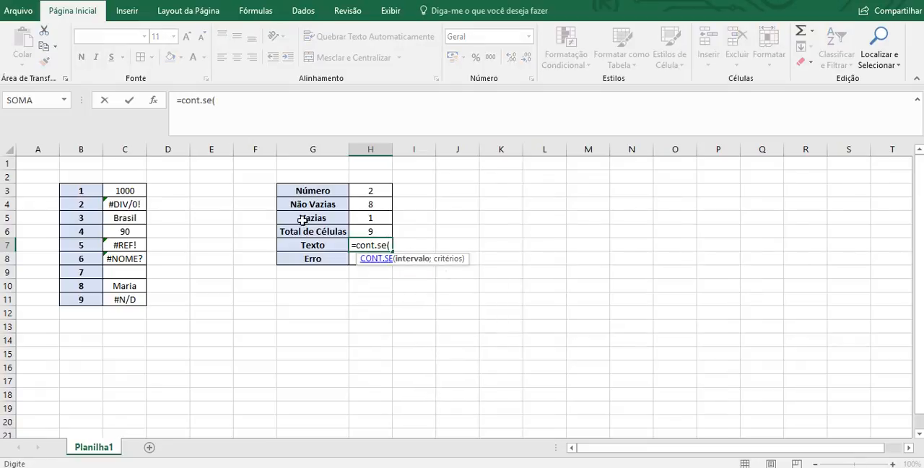
left_click_drag(126, 190, 132, 300)
type(";\"")
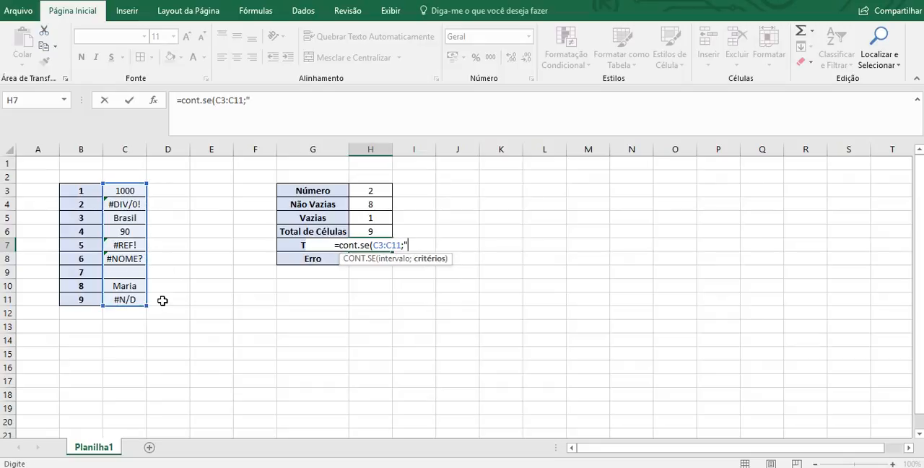
type("*")
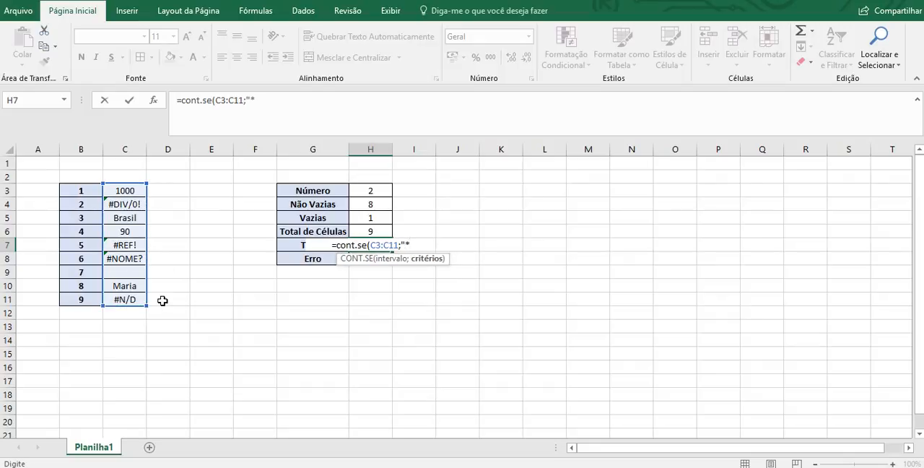
type("\")")
key("Return")
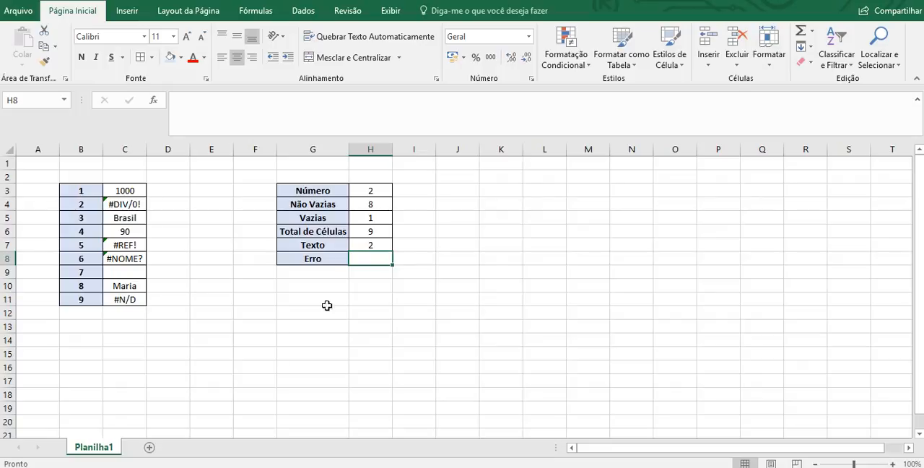
left_click(366, 242)
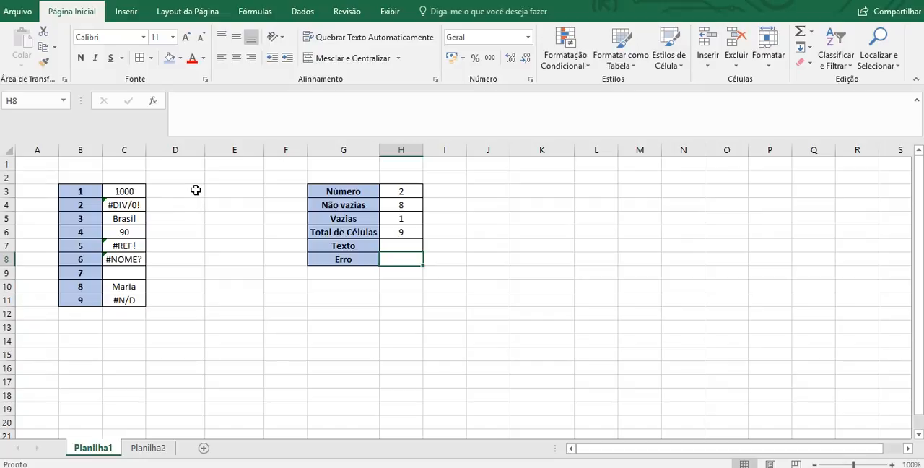
- Enter =ÉTEXTO(C3) in D3 to test whether the first list value is text
left_click(195, 189)
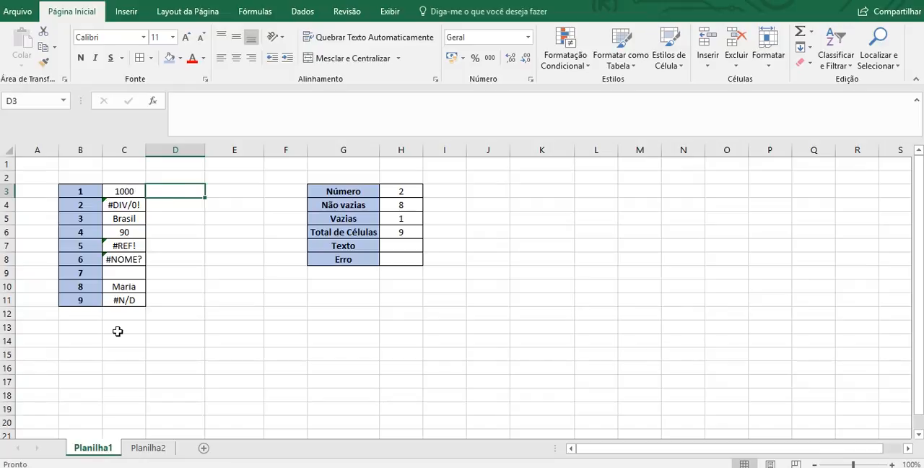
type("=")
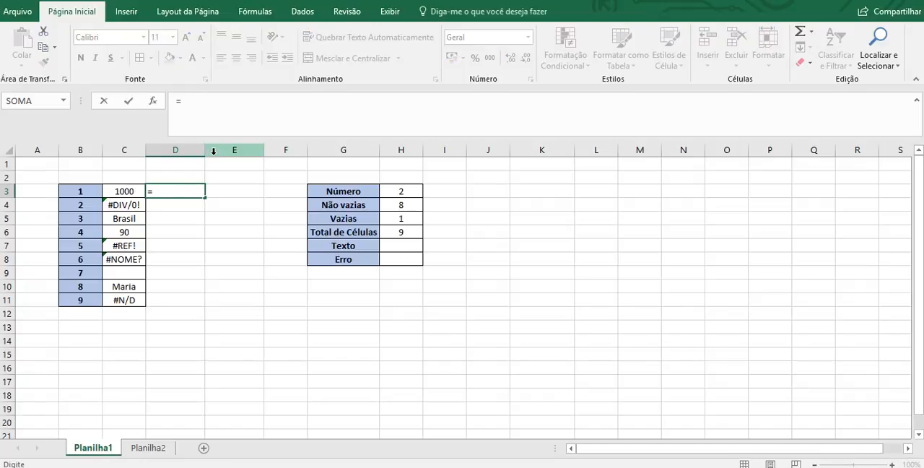
type("étext")
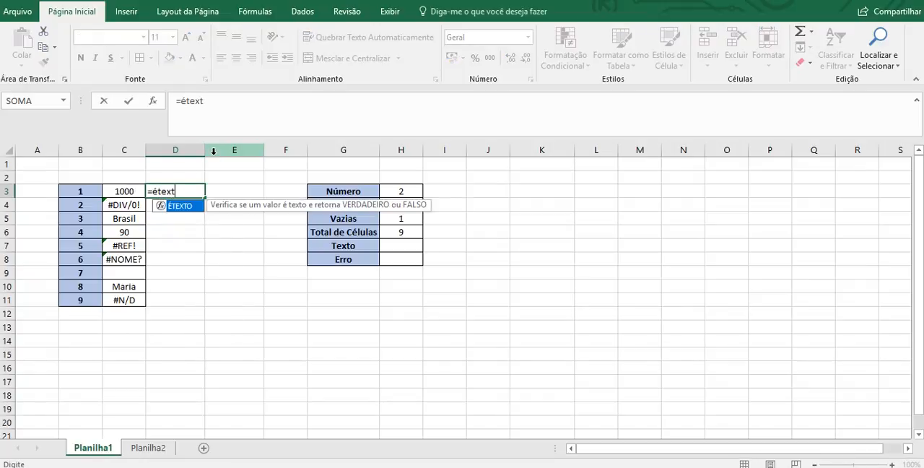
type("o(")
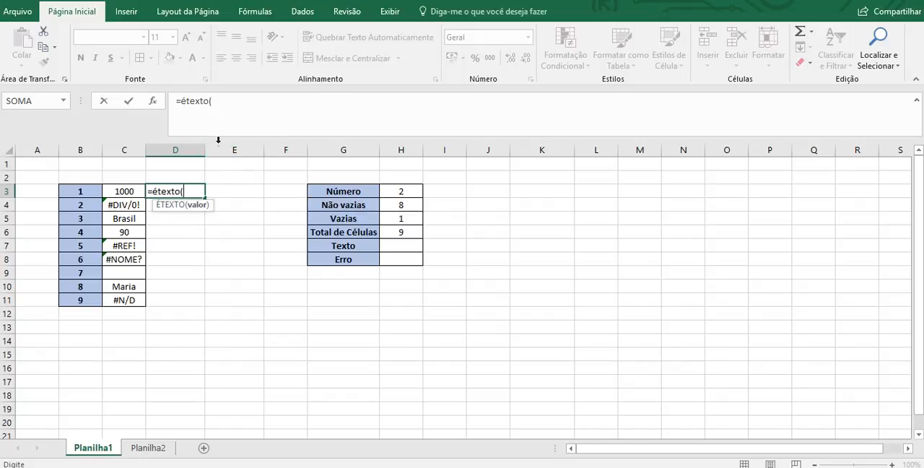
left_click(123, 190)
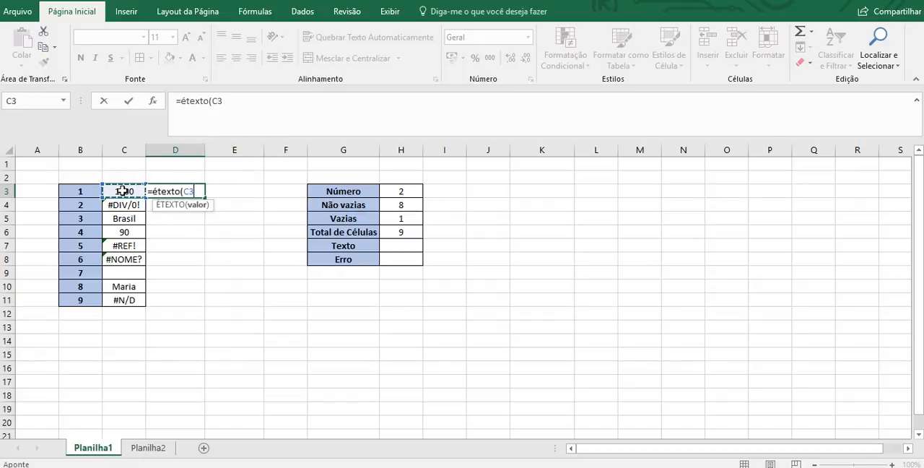
type(")")
key("Return")
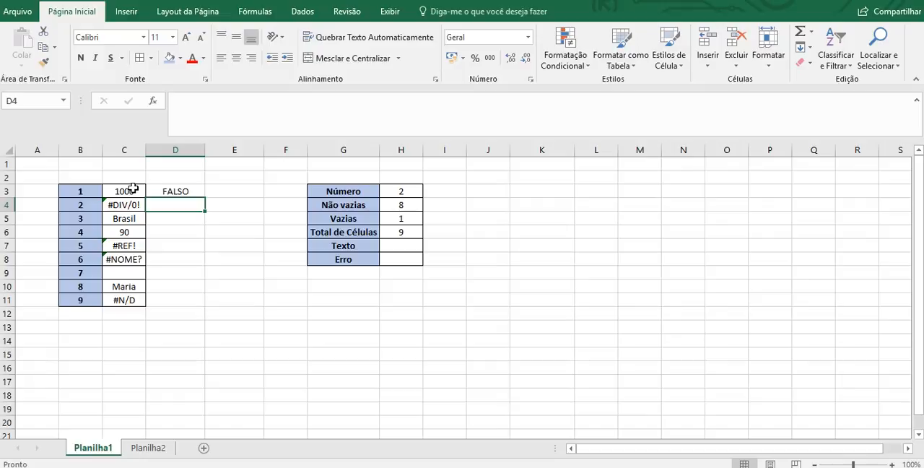
- Fill the ÉTEXTO formula from D3 down to D11, beside every value in the list
left_click(186, 192)
left_click_drag(205, 197, 198, 304)
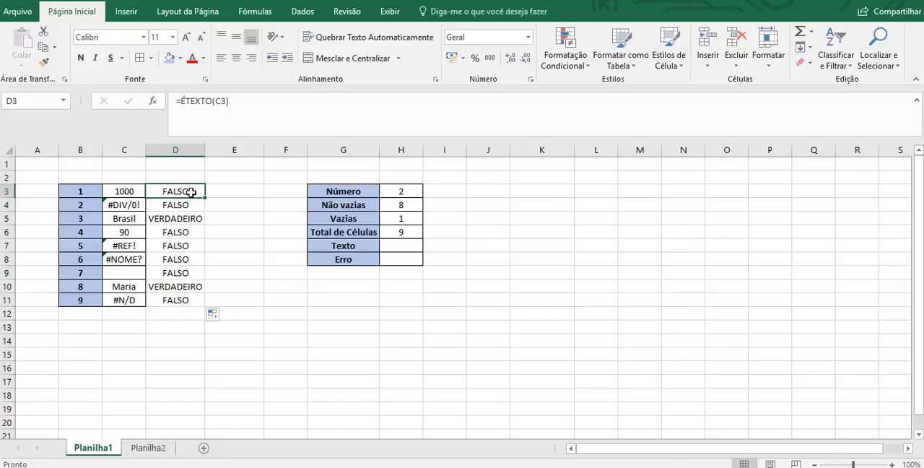
left_click(189, 192)
- Count the text cells in H7, beside Texto, with the formula =CONT.SE(D3:D11;VERDADEIRO)
left_click(394, 247)
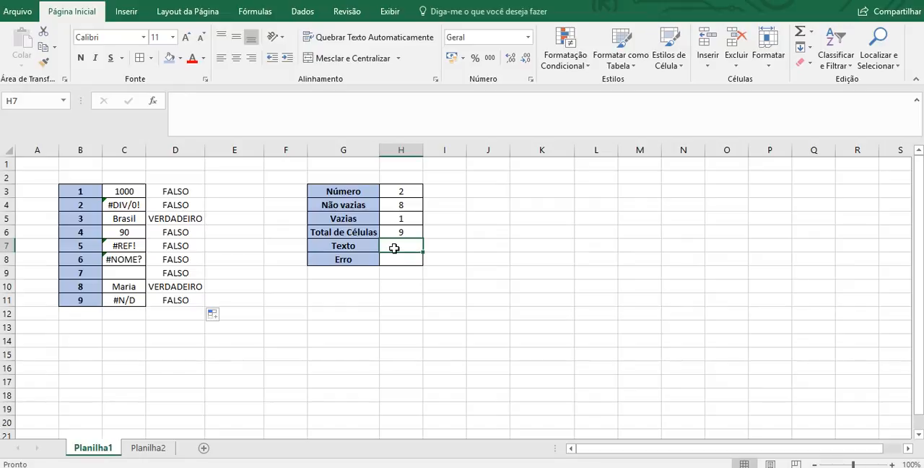
type("=cont.")
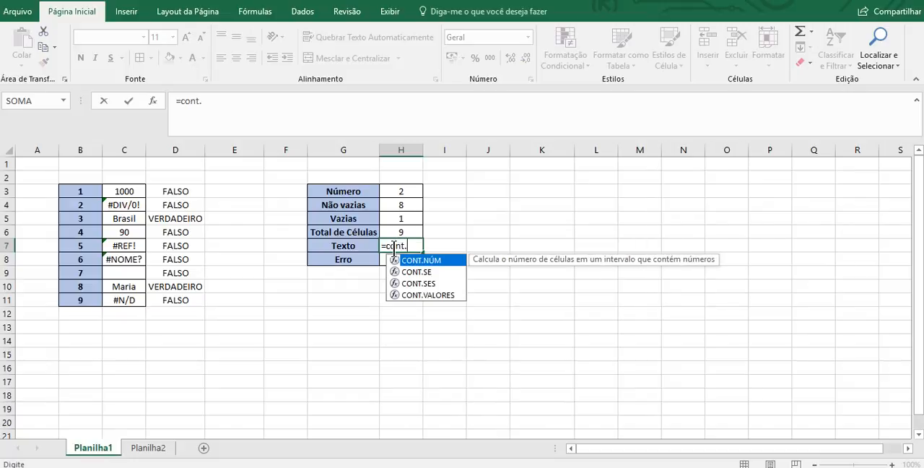
type("se(")
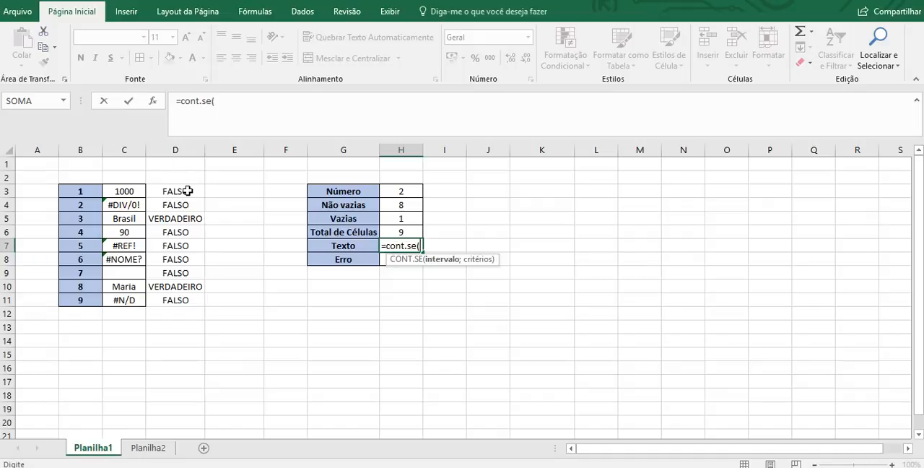
left_click_drag(187, 192, 182, 299)
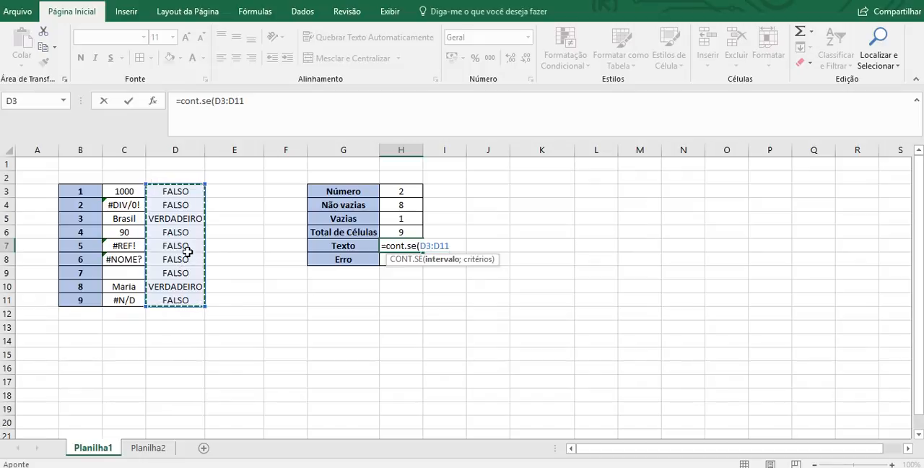
type(";")
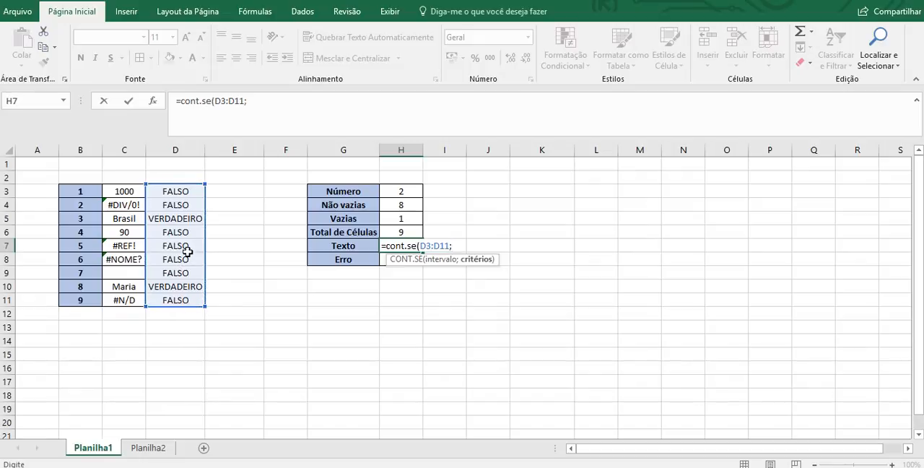
type("Ver")
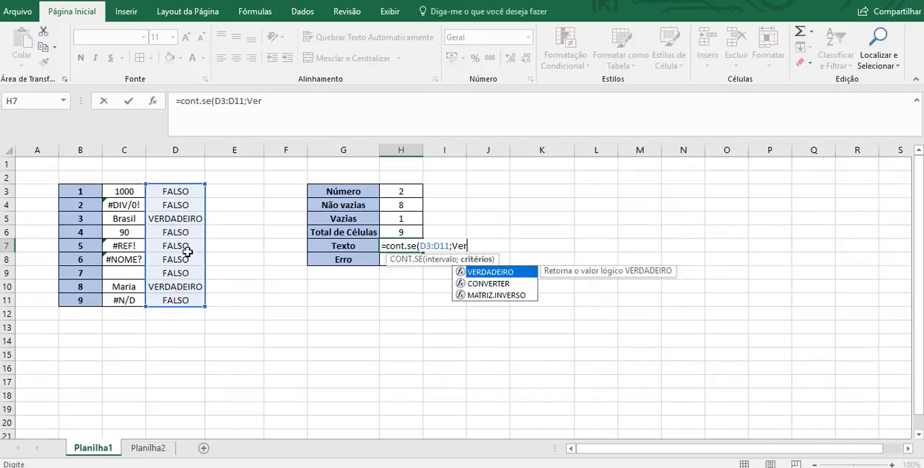
type("dadeiro)")
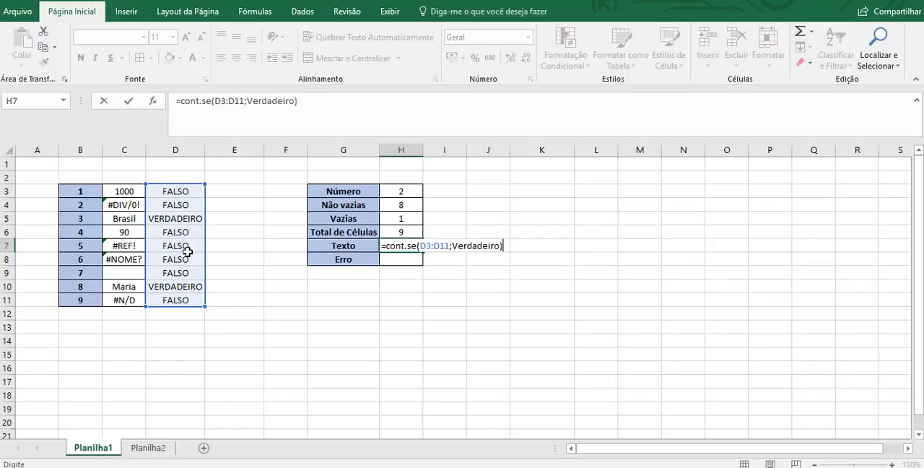
key("Return")
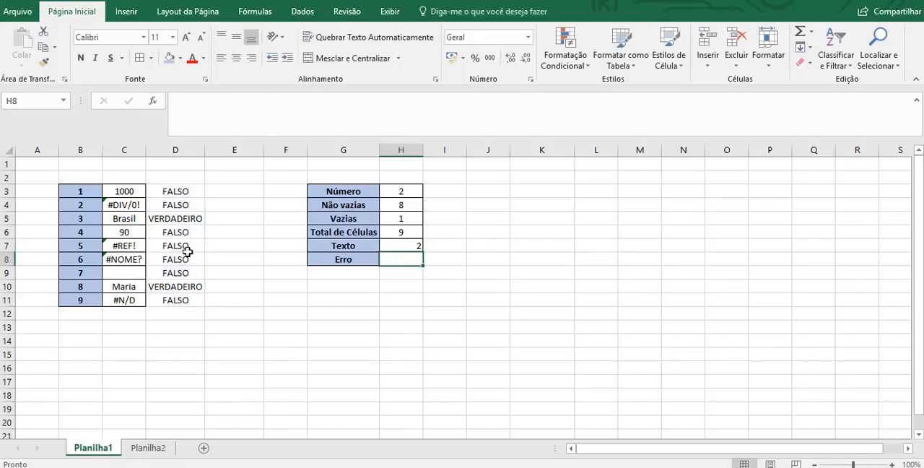
- Centre the text count horizontally in H7
key("Up")
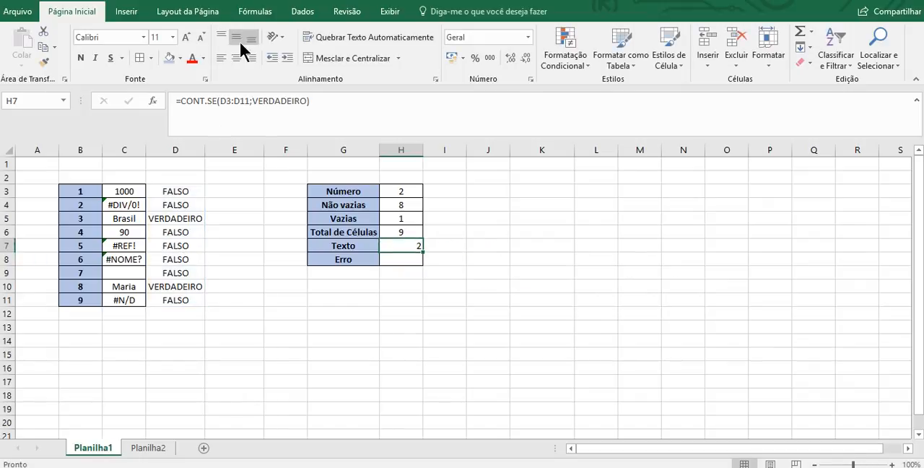
left_click(238, 59)
- Try FALSO as the criterion in H7's CONT.SE formula, and undo that change
left_click_drag(309, 101, 252, 101)
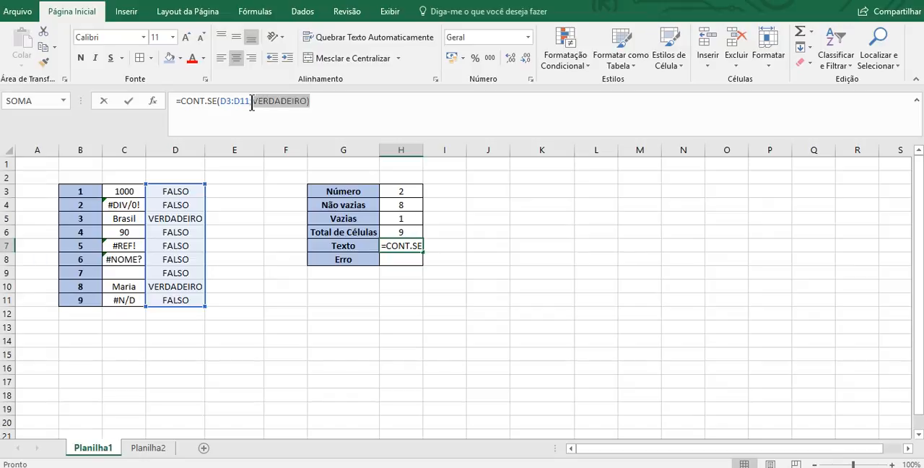
left_click(308, 101)
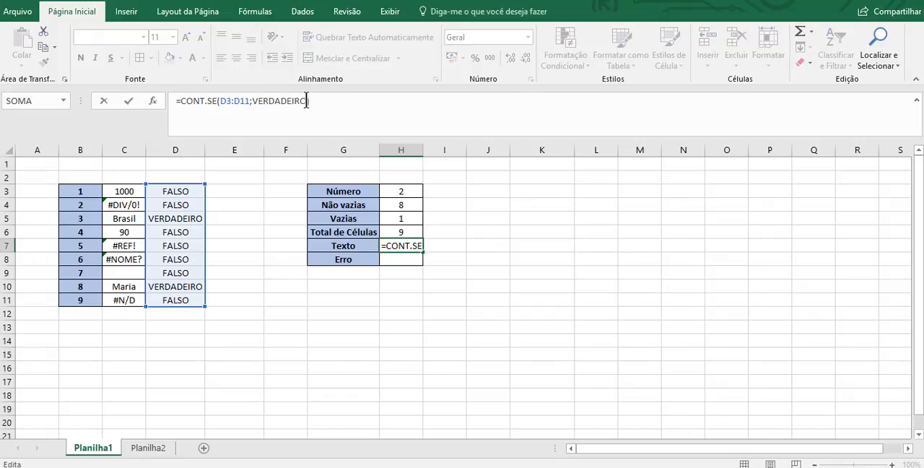
left_click_drag(309, 101, 253, 101)
type("FALSO")
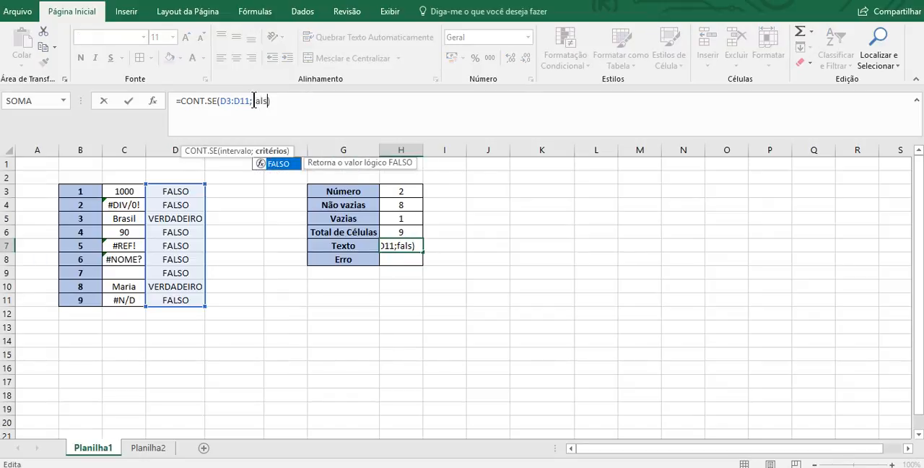
key("Return")
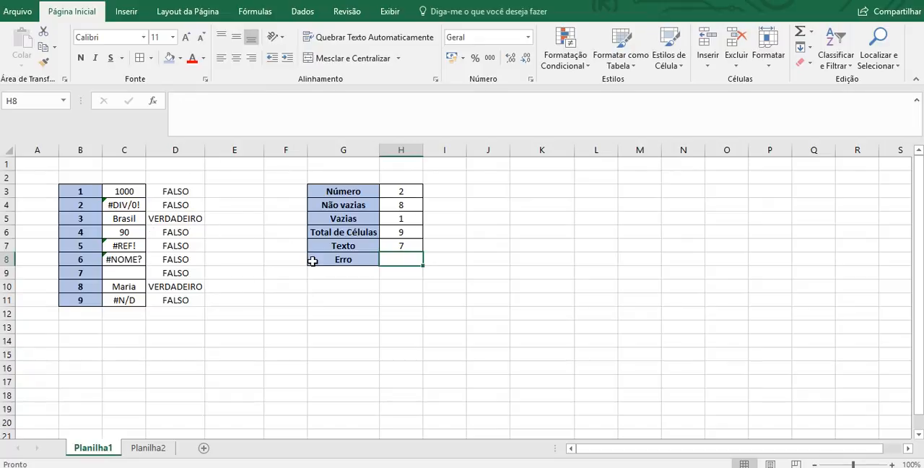
key("ctrl+z")
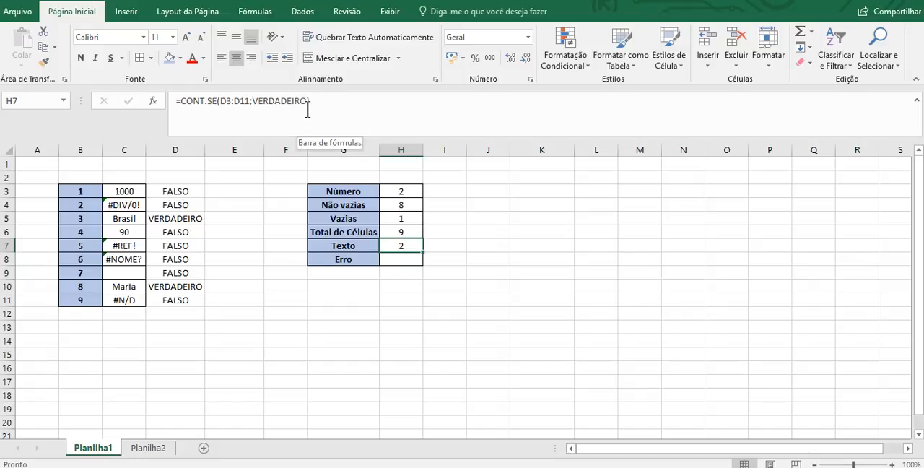
- Enter =ÉERRO(C3) in E3 and fill it down to E11 to test every list value for an error
left_click(416, 258)
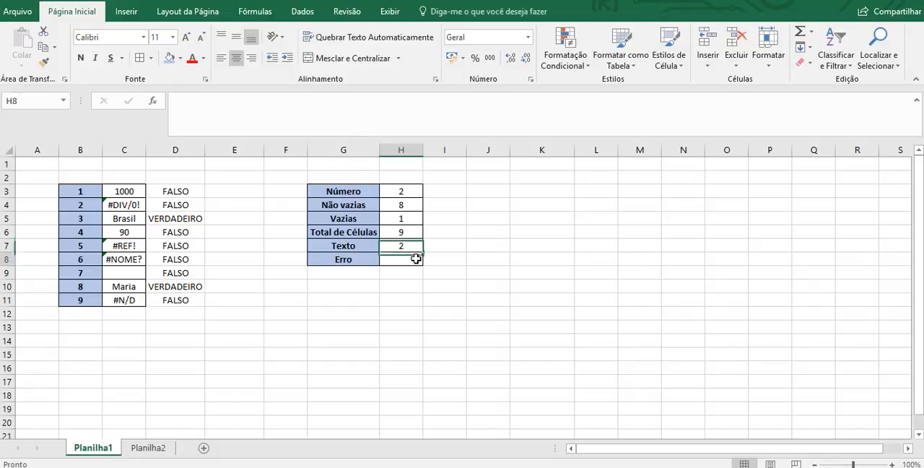
left_click(228, 191)
type("=")
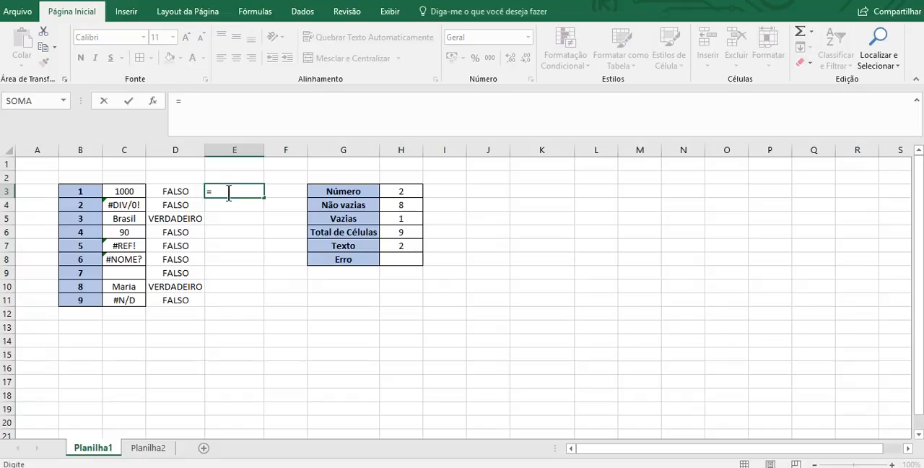
type("éerr")
key("BackSpace")
key("BackSpace")
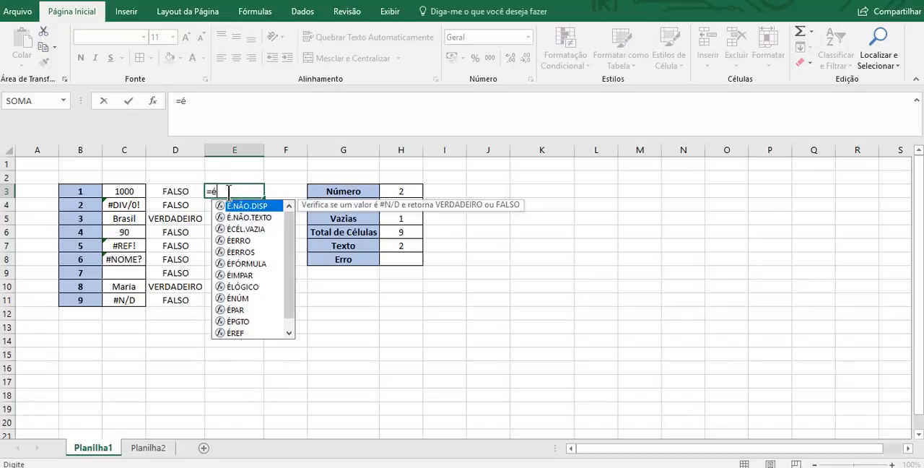
type("erro(")
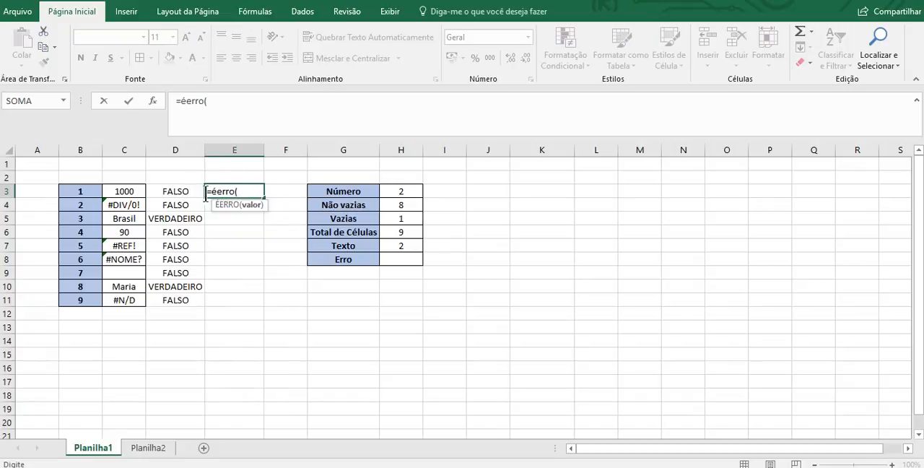
left_click(134, 190)
key("Return")
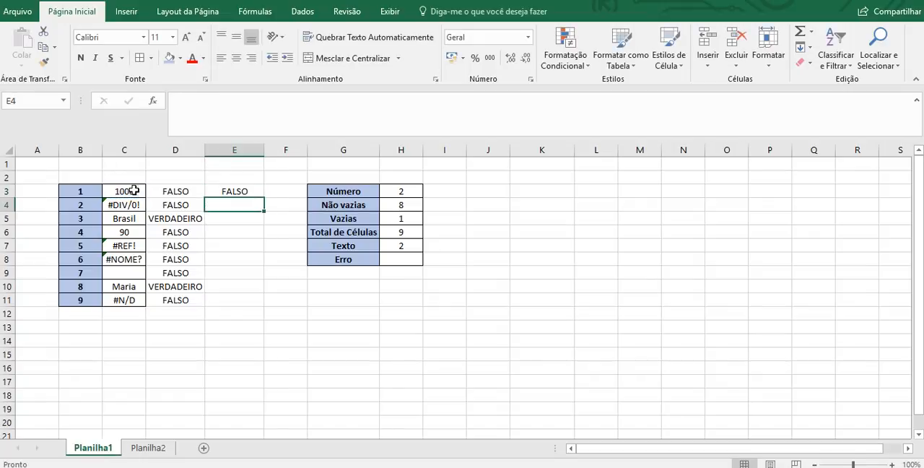
left_click(260, 192)
left_click_drag(260, 192, 262, 304)
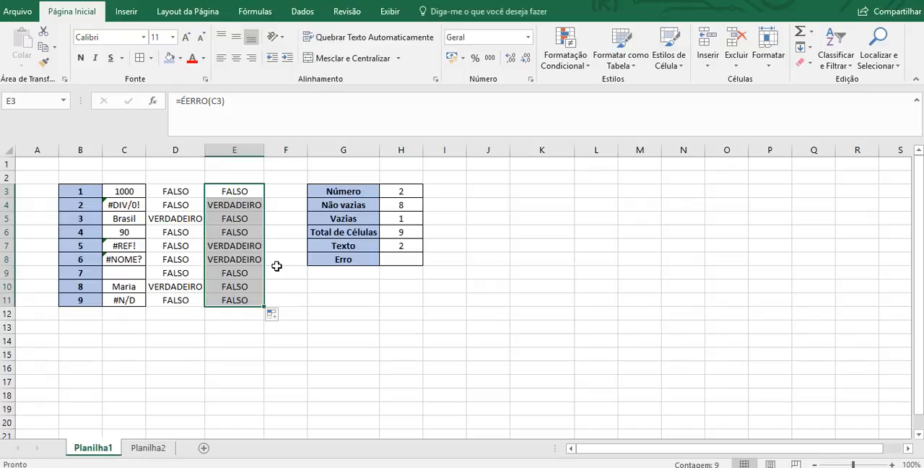
- Examine the ÉERRO results in E4, E7, E8 and E11 against the error values in column C
left_click(225, 205)
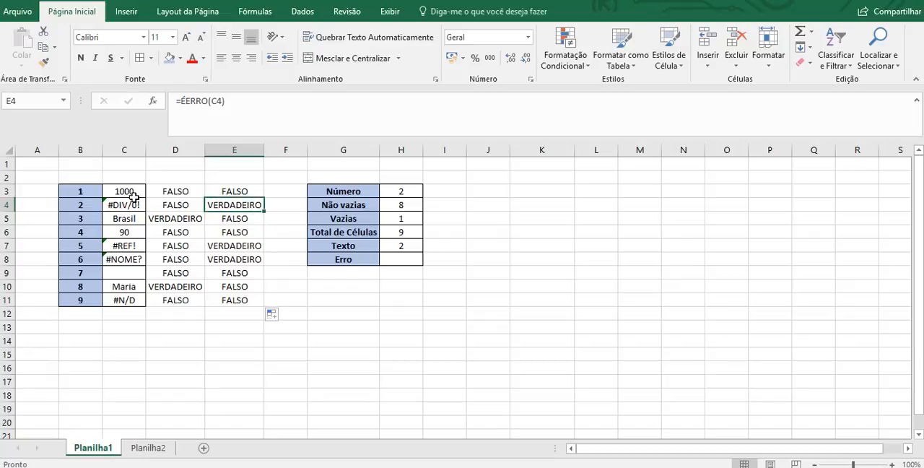
left_click(217, 245)
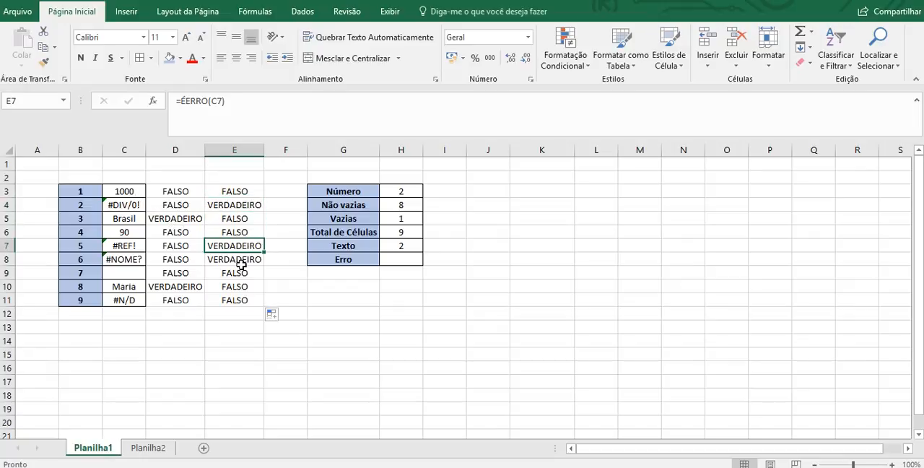
left_click(247, 259)
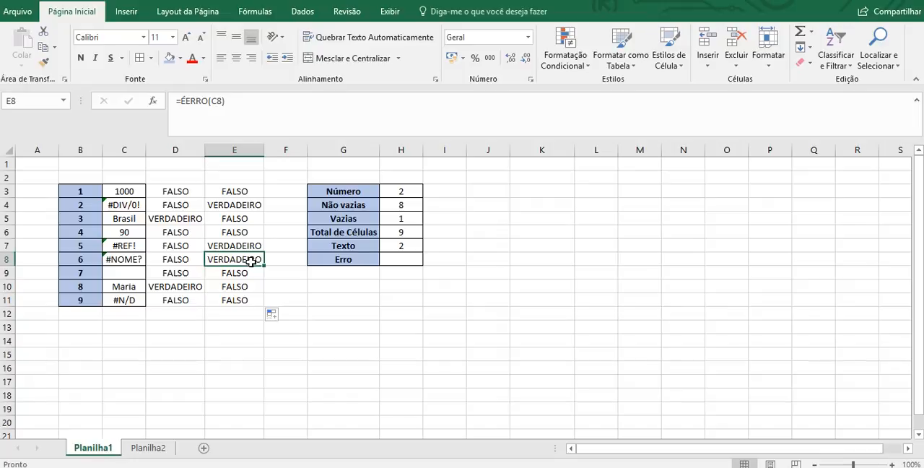
left_click(139, 260)
left_click(209, 262)
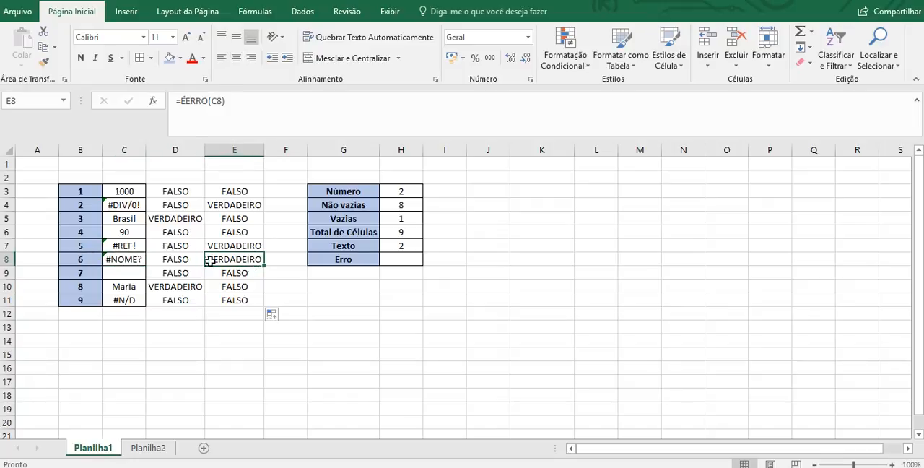
left_click(119, 259)
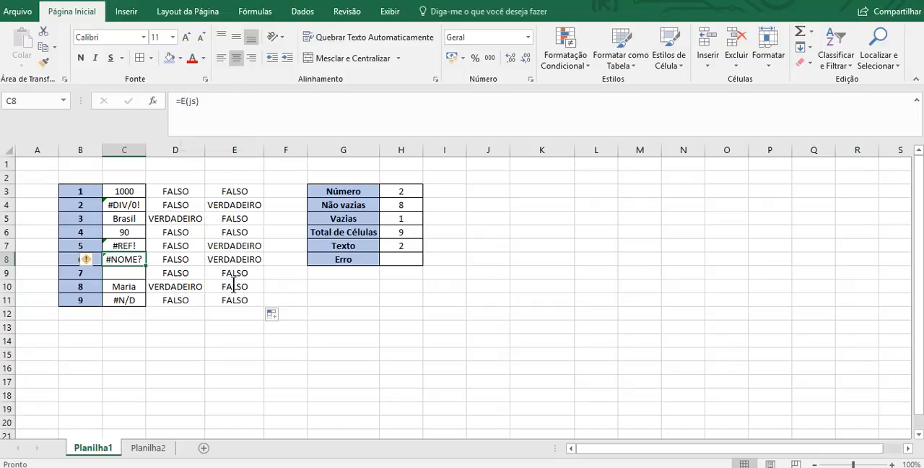
left_click(255, 262)
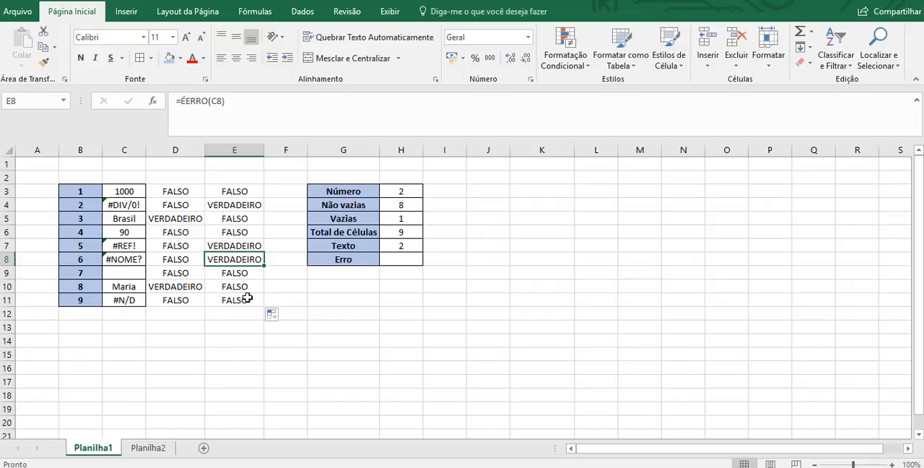
left_click(252, 299)
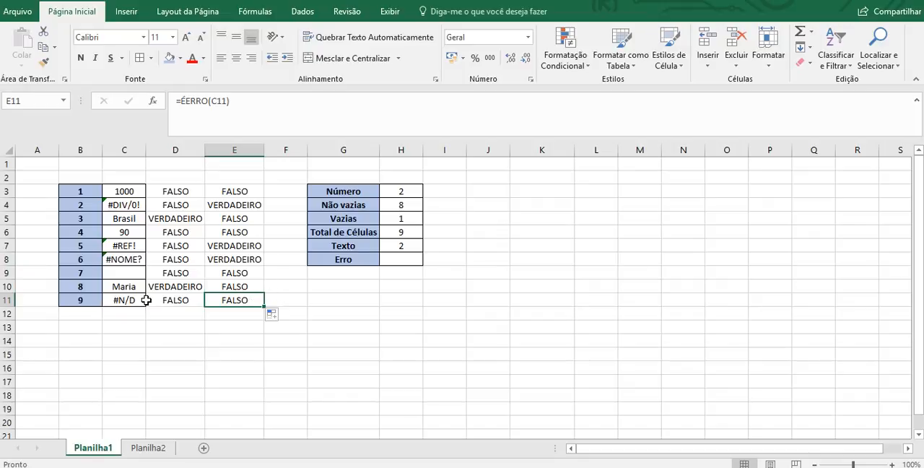
- Begin the error count in H8, beside Erro, with =CONT.SE(E3:E11;VERDADEIRO)
left_click(404, 258)
type("=cont")
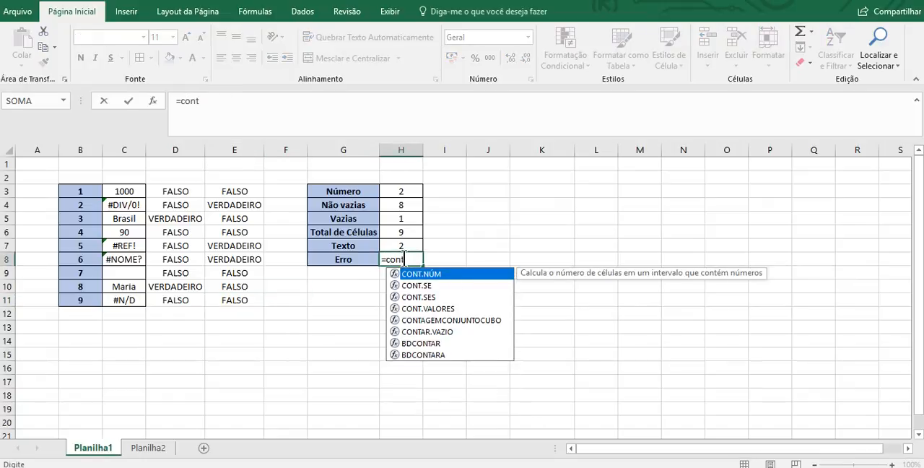
type(".se")
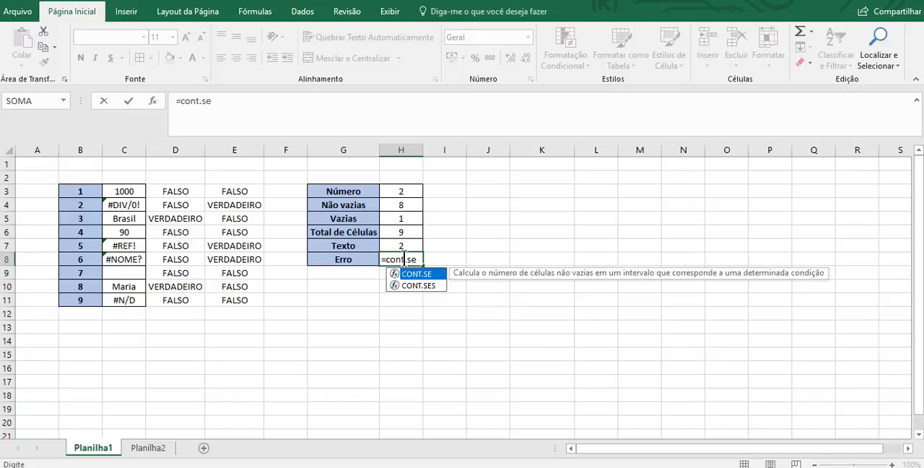
type("(")
left_click_drag(226, 190, 218, 298)
type(";")
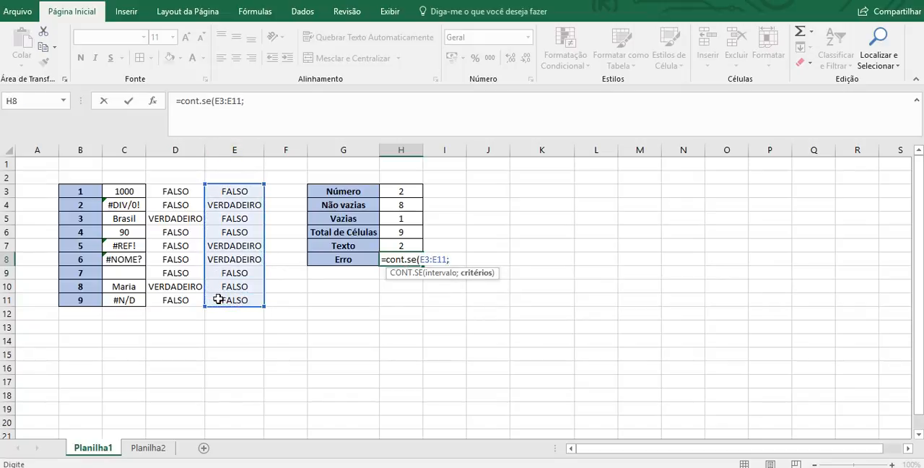
type("verdadeiro")
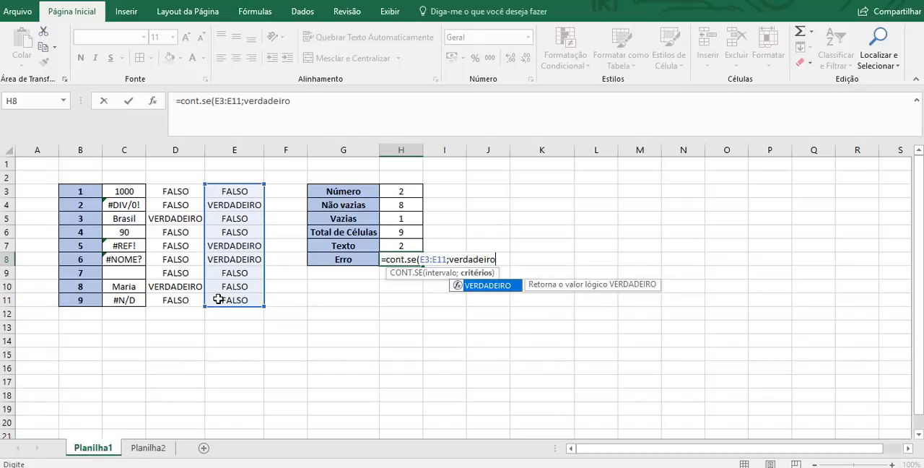
type(")+cont.")
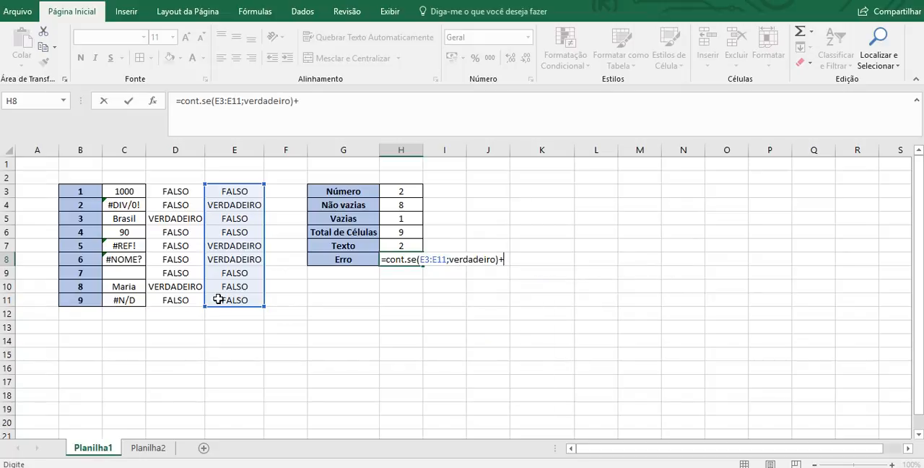
type("se(")
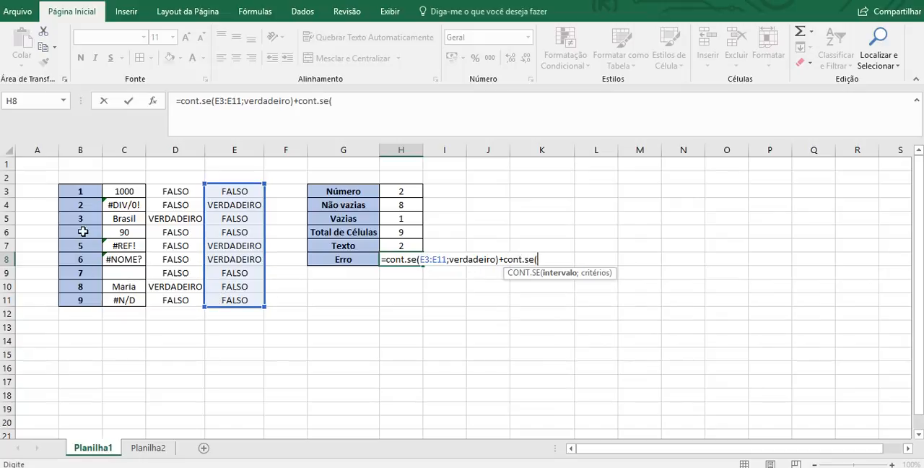
- Add +CONT.SE(C3:C11;NÃO.DISP()) to the H8 formula to include the #N/D cells, and centre the result horizontally
left_click(135, 193)
left_click_drag(132, 211, 131, 297)
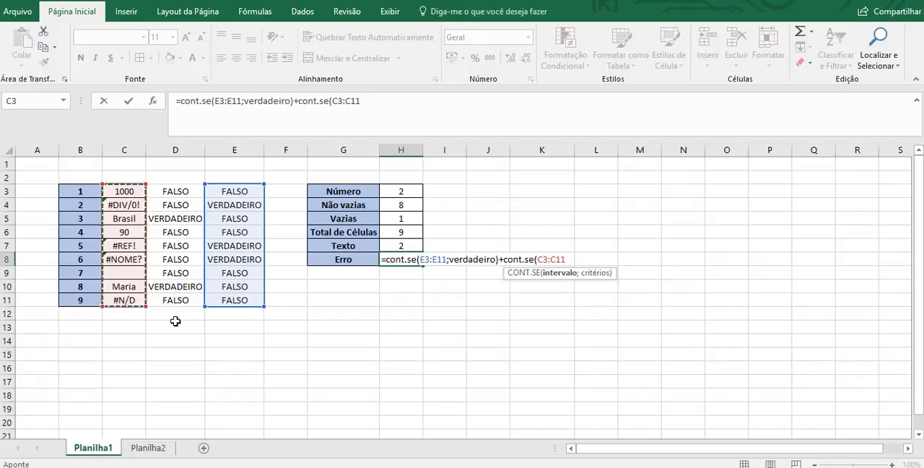
type(";")
type("não")
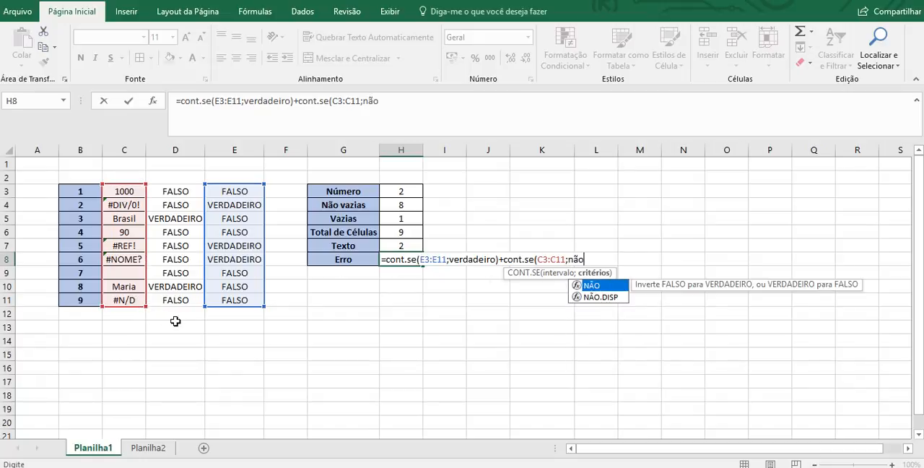
type(".disp())")
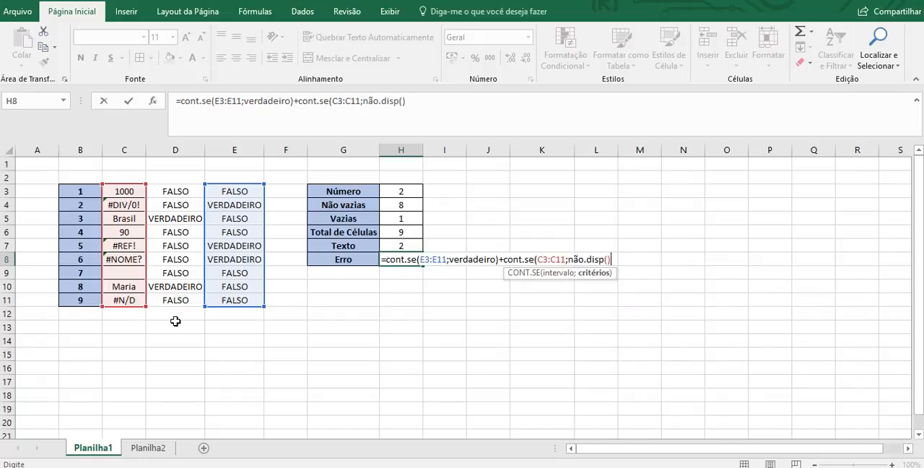
key("Return")
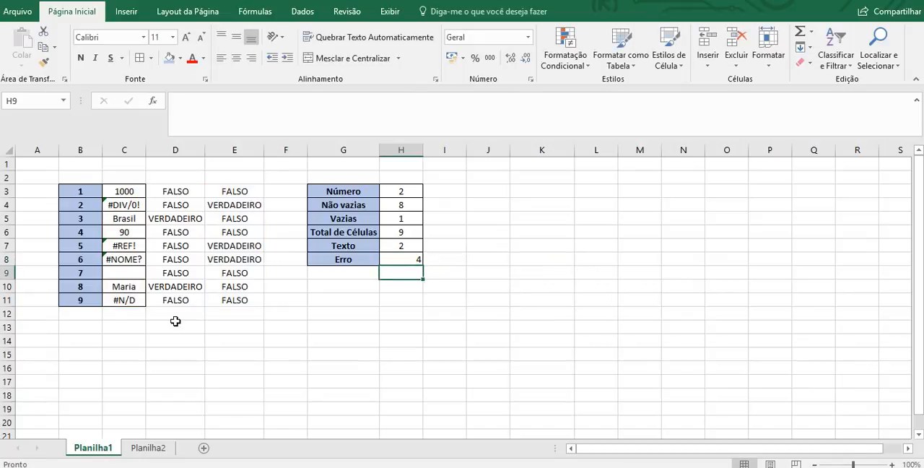
key("Up")
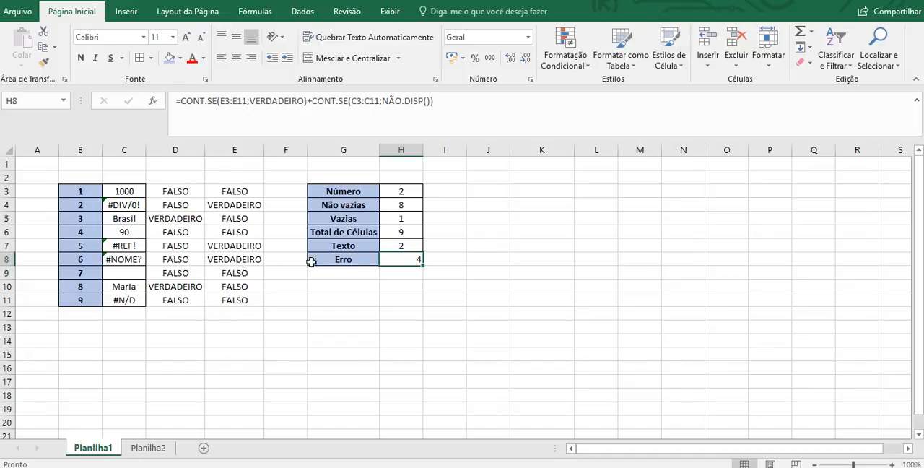
left_click(238, 59)
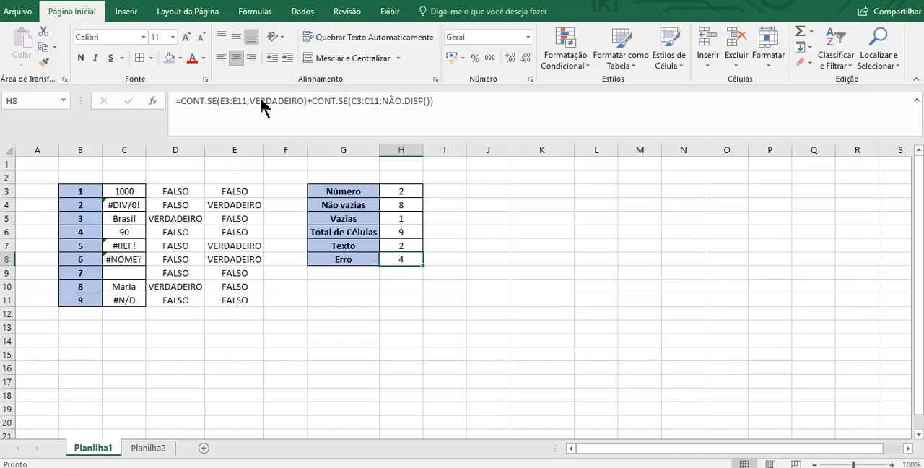